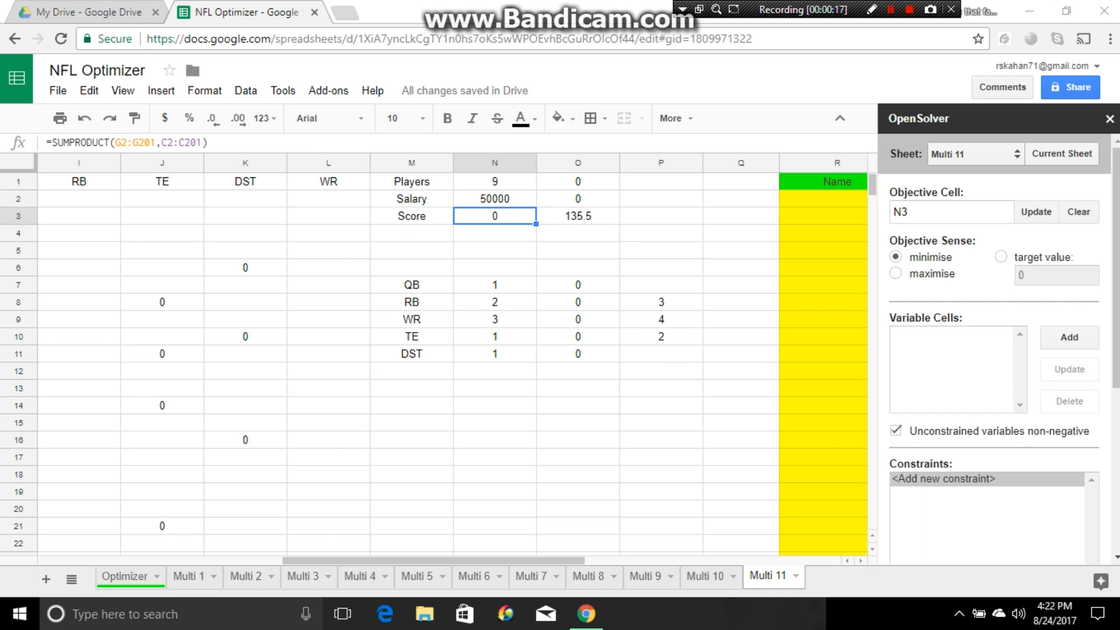
- Examine the score limit formula in O3 and the value in P3 on the Multi 4 sheet
{"action": "left_click", "coordinate": [360, 575]}
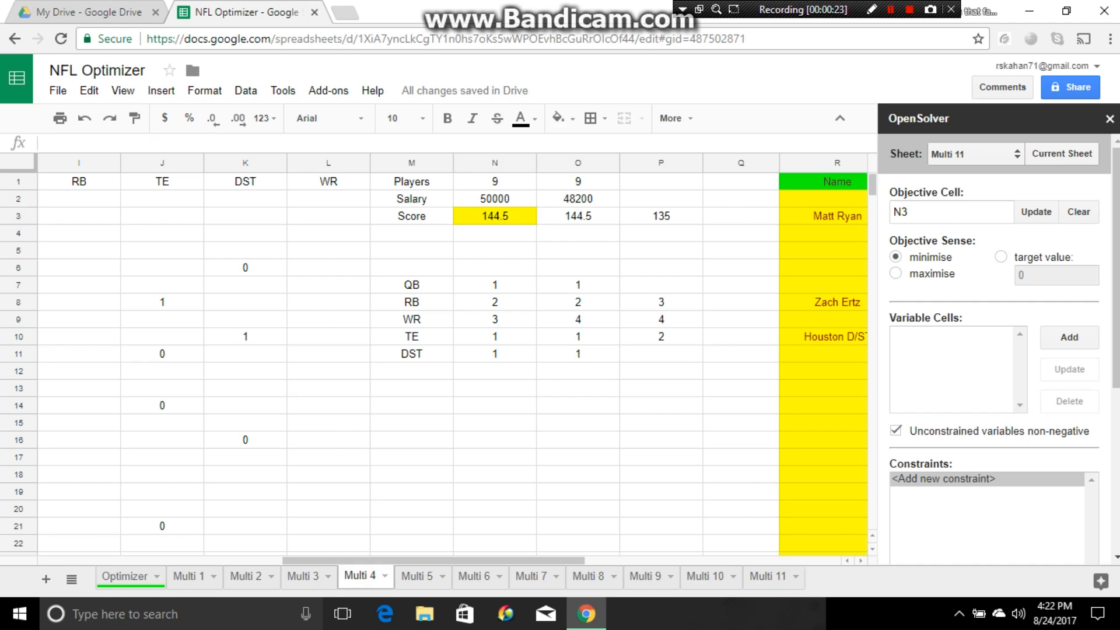
{"action": "left_click", "coordinate": [578, 216]}
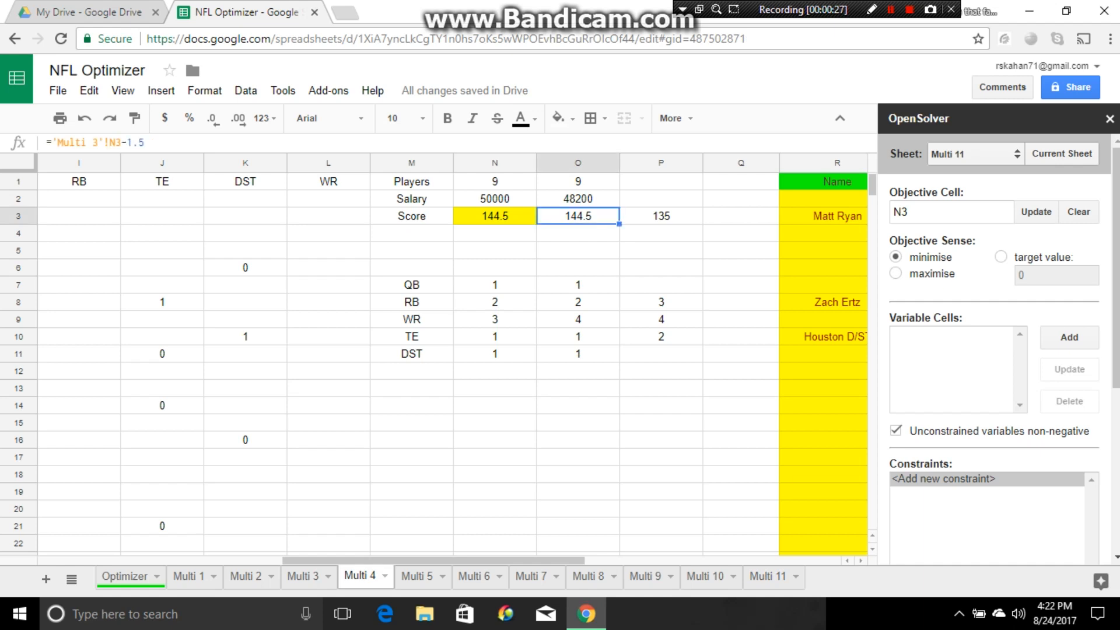
{"action": "left_click", "coordinate": [661, 215]}
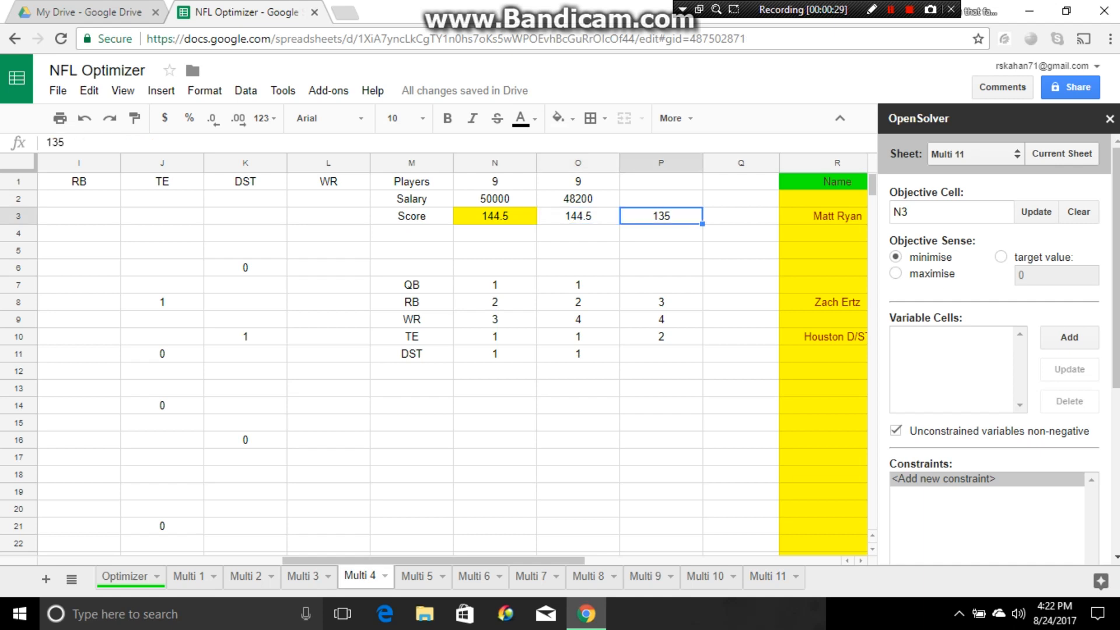
{"action": "left_click", "coordinate": [741, 509]}
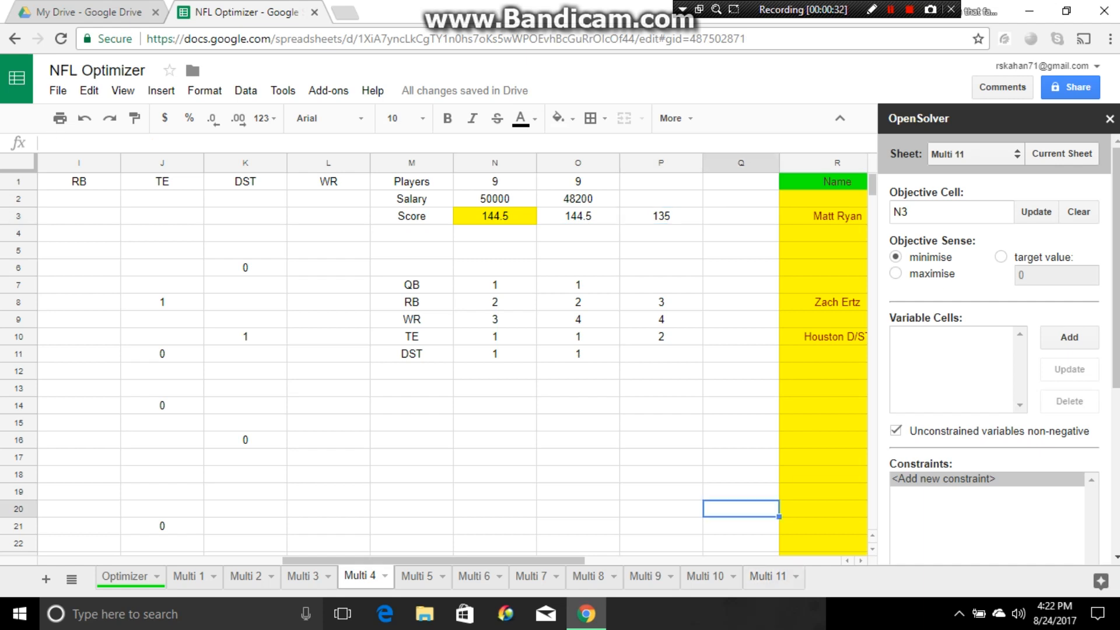
- On the Multi 11 sheet, set the solver objective to maximise and add G2:G201 as the variable cells
{"action": "left_click", "coordinate": [768, 577]}
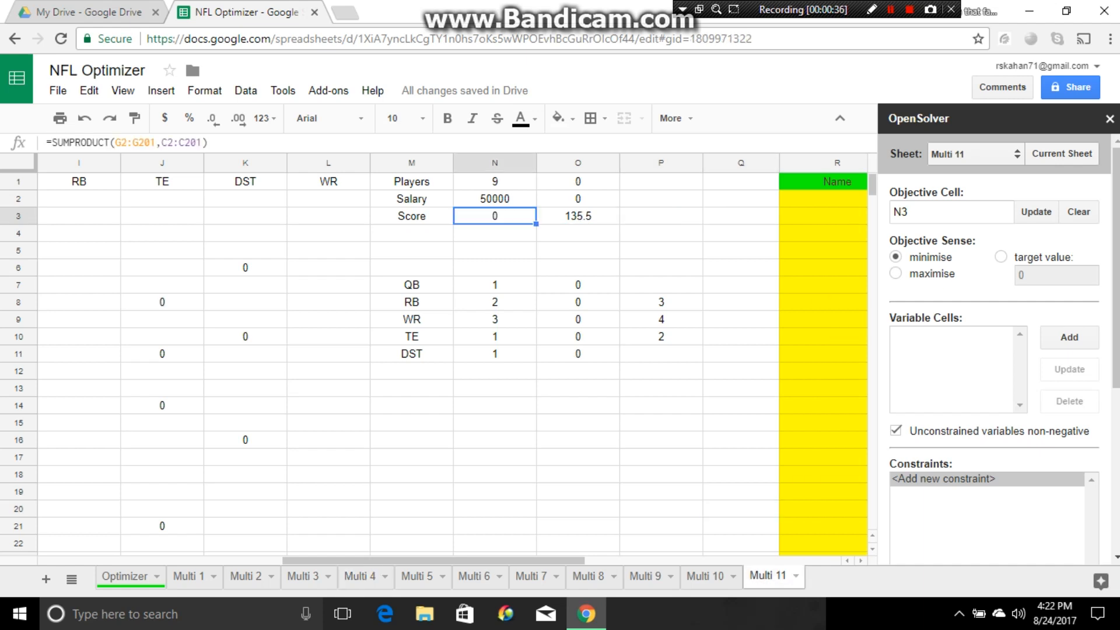
{"action": "left_click", "coordinate": [895, 273]}
{"action": "left_click_drag", "start_coordinate": [571, 560], "coordinate": [432, 561]}
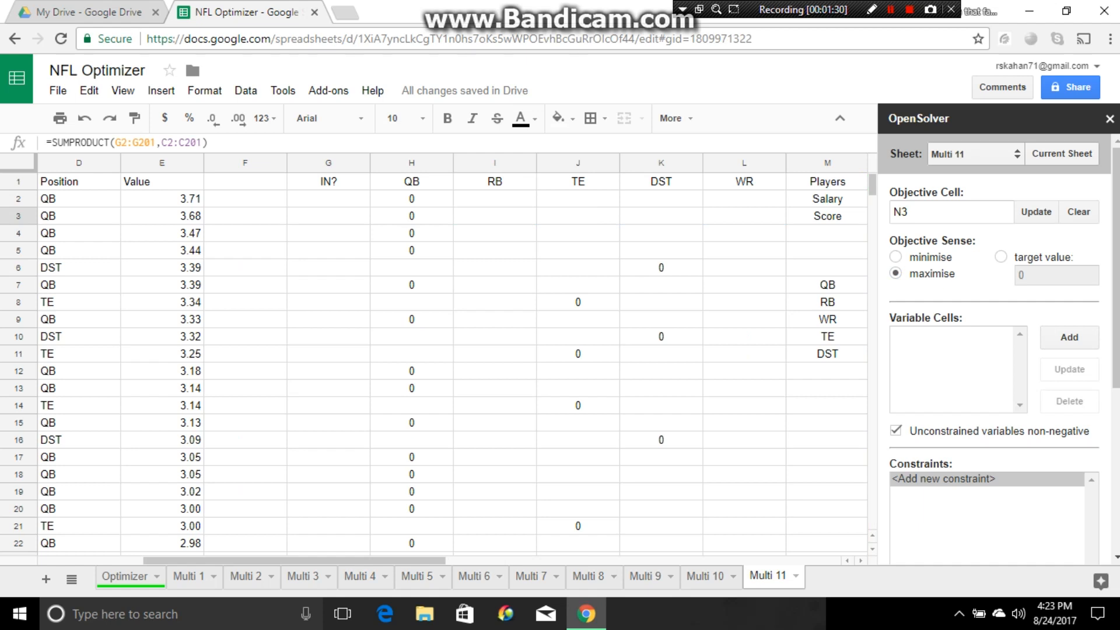
{"action": "left_click_drag", "start_coordinate": [328, 198], "coordinate": [329, 302]}
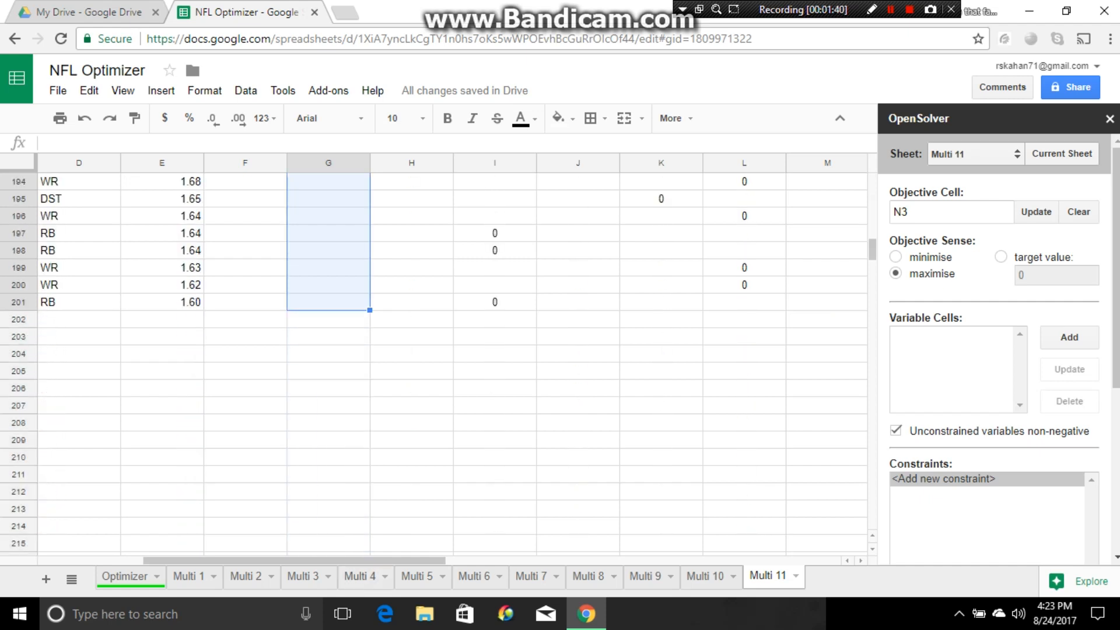
{"action": "left_click", "coordinate": [1069, 338]}
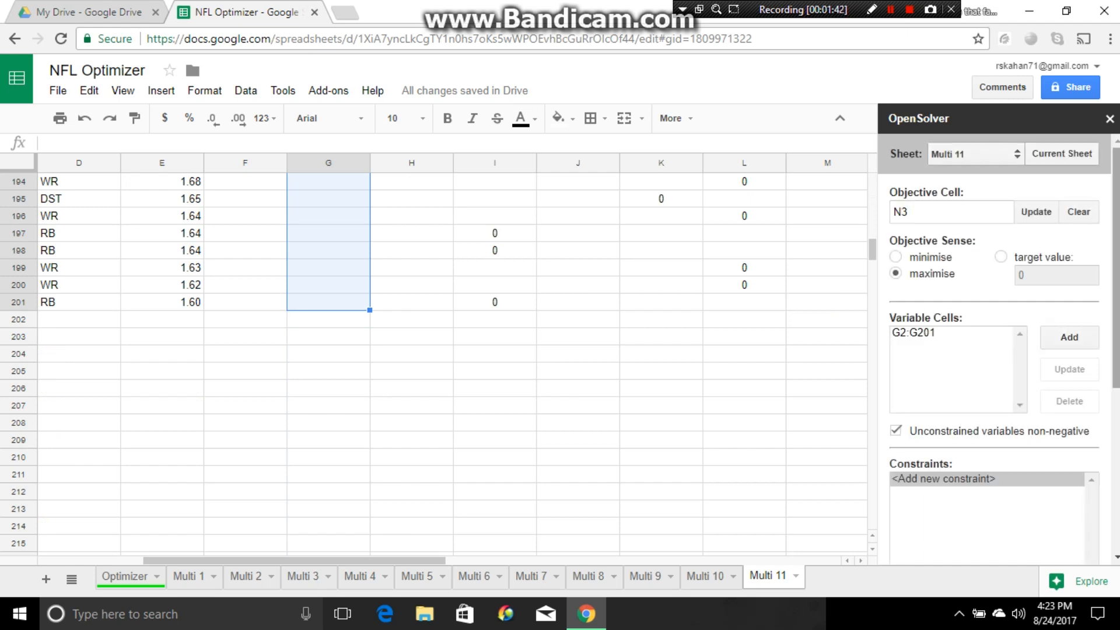
- Add a solver constraint requiring the selected player total to equal the player limit, O1 = N1
{"action": "left_click_drag", "start_coordinate": [1116, 268], "coordinate": [1116, 305]}
{"action": "left_click_drag", "start_coordinate": [872, 249], "coordinate": [872, 186]}
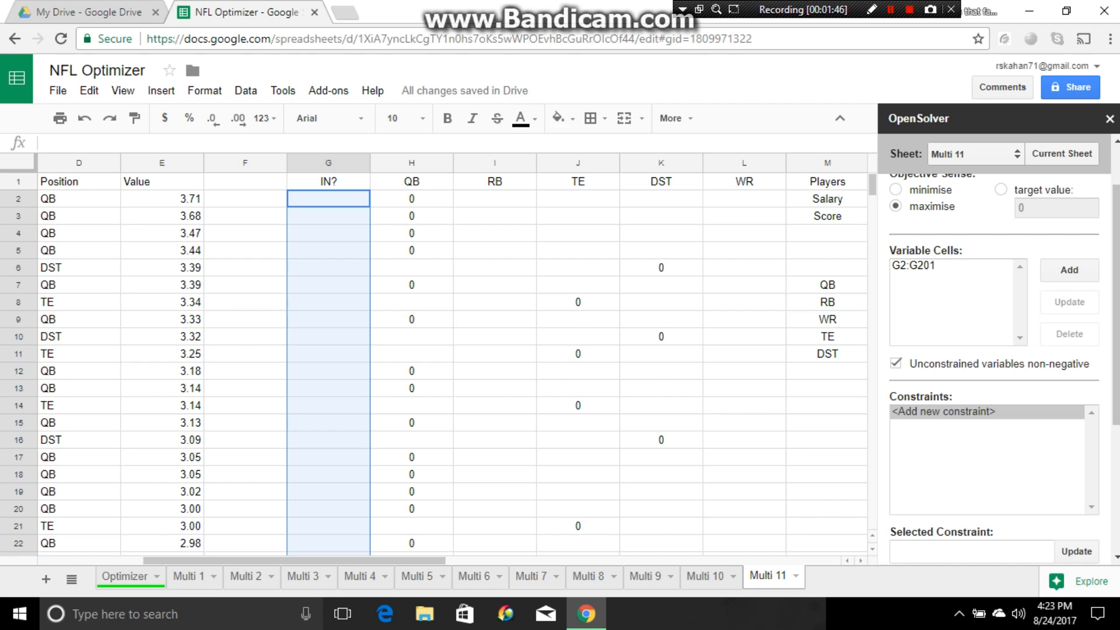
{"action": "left_click_drag", "start_coordinate": [295, 561], "coordinate": [504, 560]}
{"action": "left_click", "coordinate": [495, 423]}
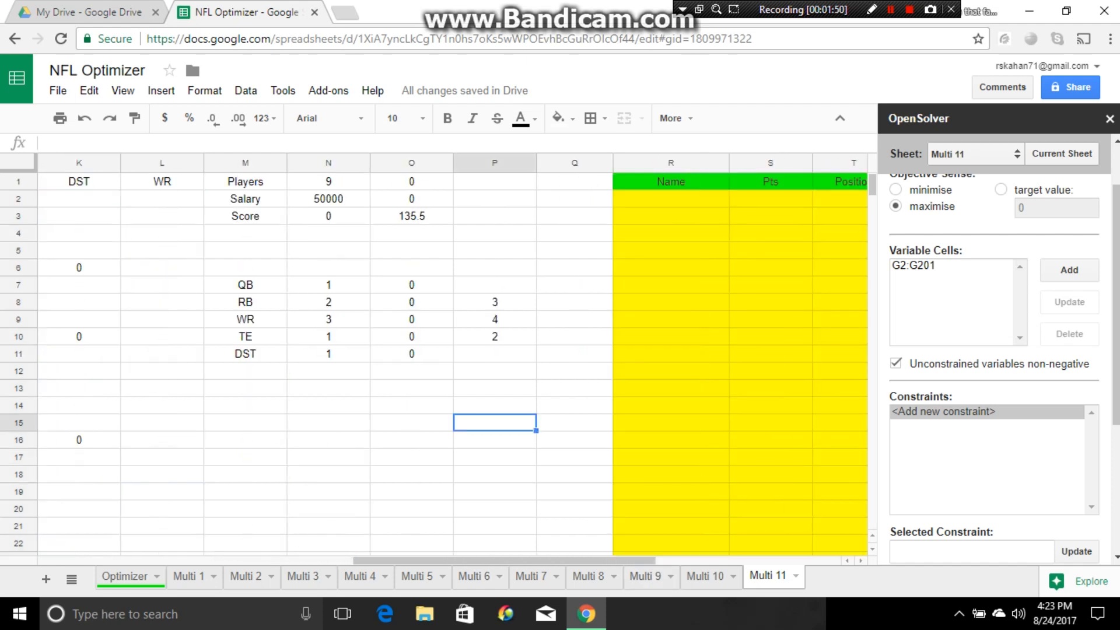
{"action": "scroll", "coordinate": [995, 350], "scroll_direction": "down", "scroll_amount": 2}
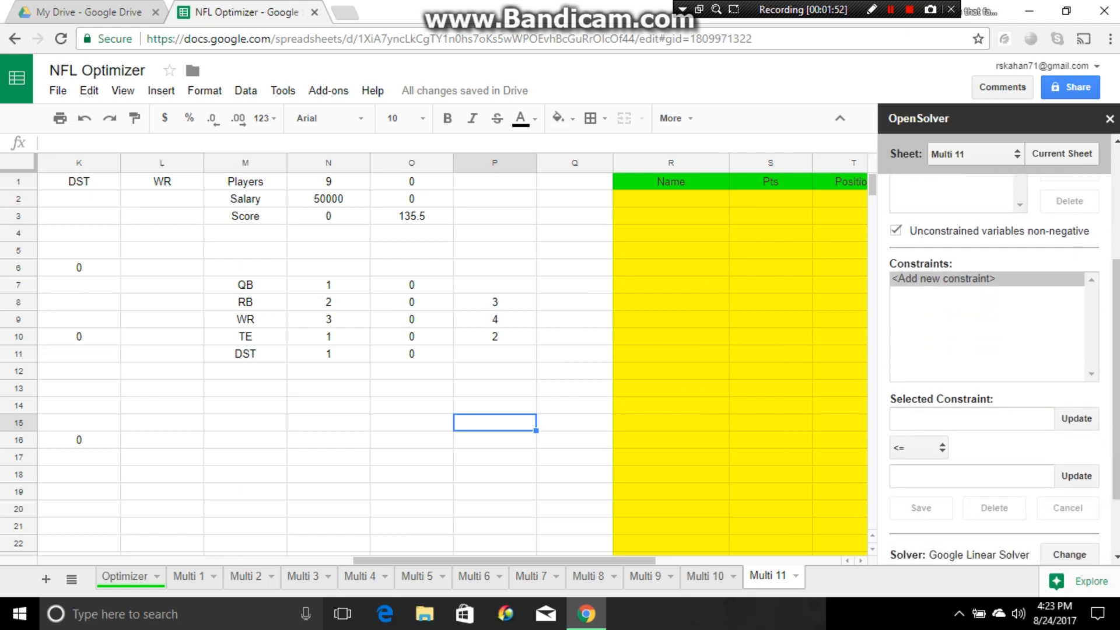
{"action": "left_click", "coordinate": [944, 279]}
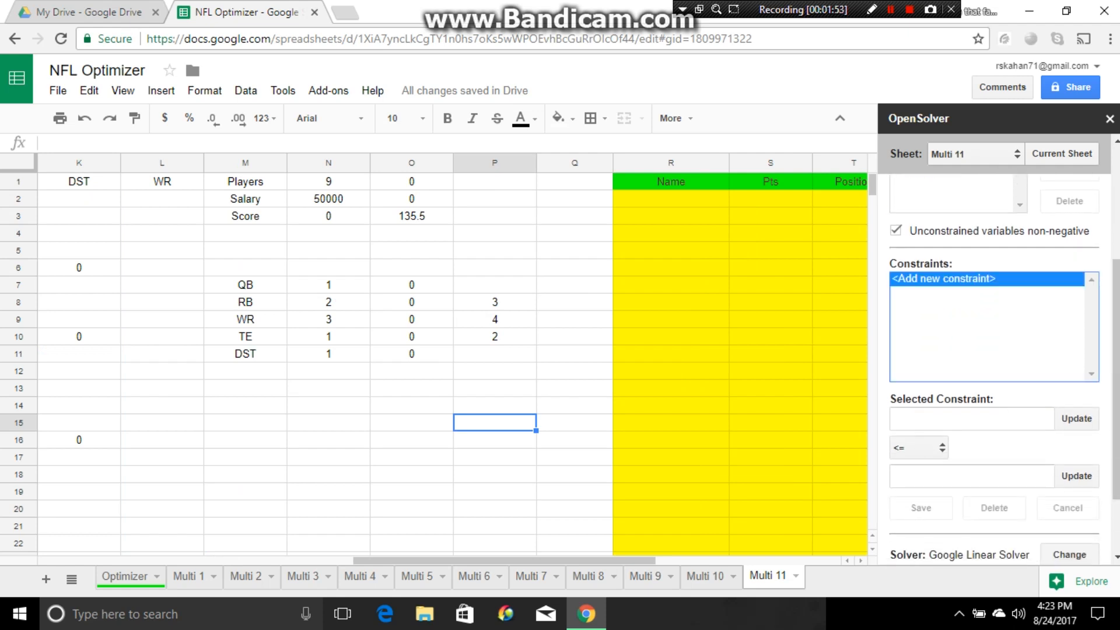
{"action": "left_click", "coordinate": [412, 181]}
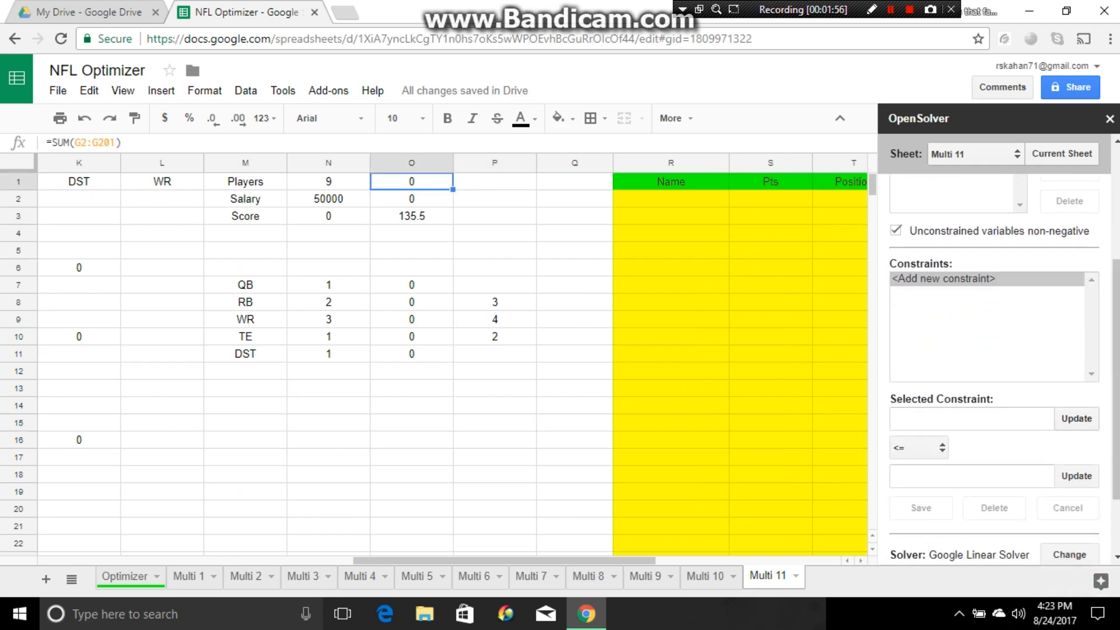
{"action": "left_click", "coordinate": [1077, 419]}
{"action": "left_click", "coordinate": [918, 448]}
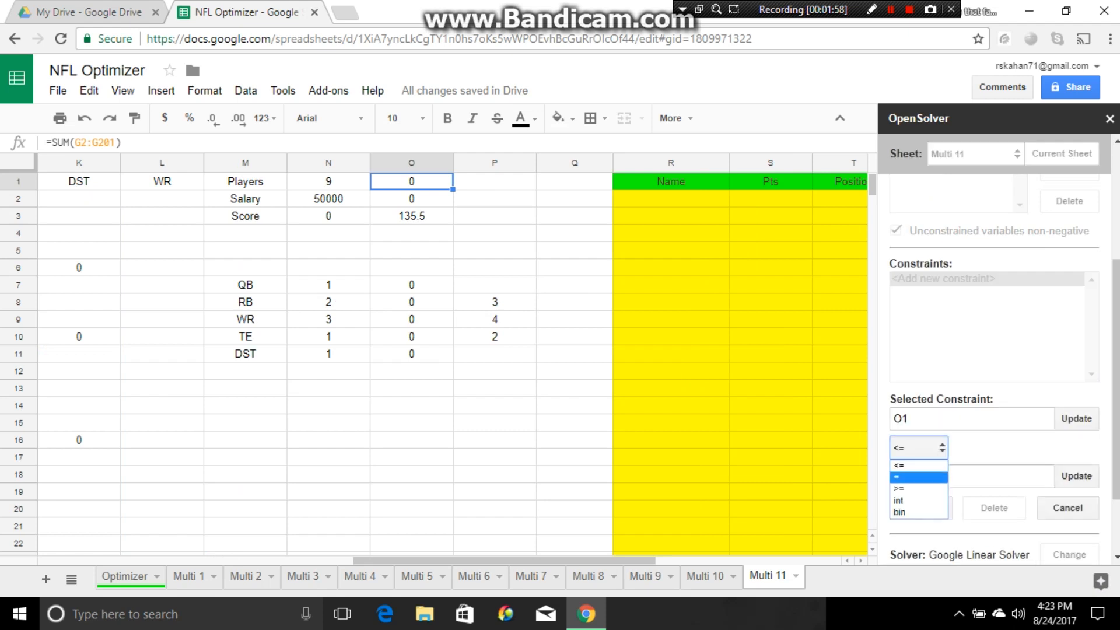
{"action": "left_click", "coordinate": [917, 476]}
{"action": "left_click", "coordinate": [328, 181]}
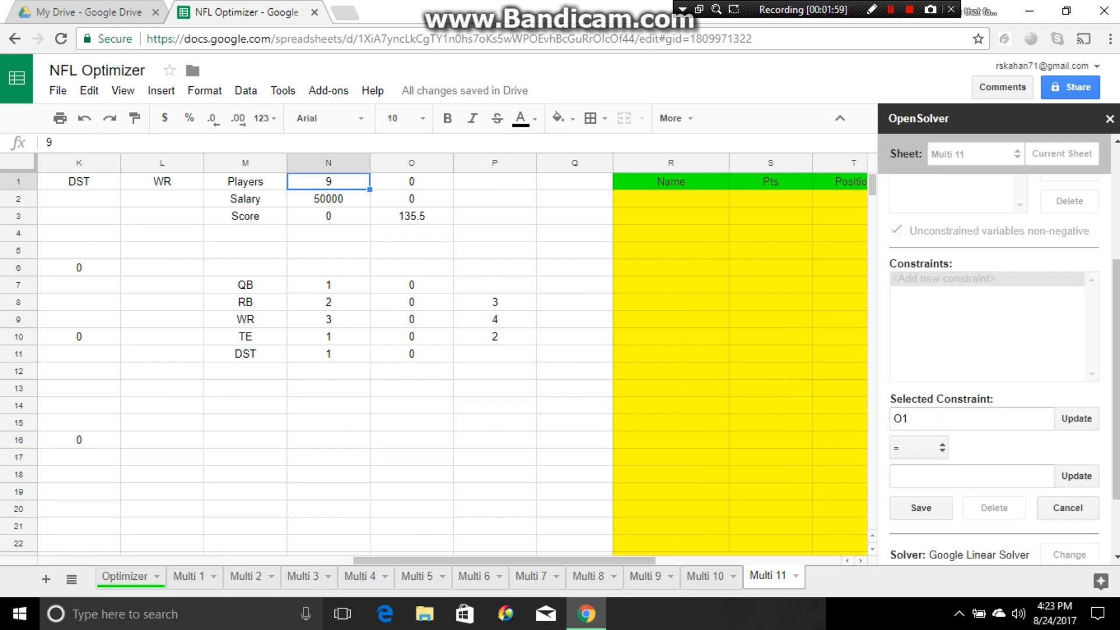
{"action": "left_click", "coordinate": [1076, 476]}
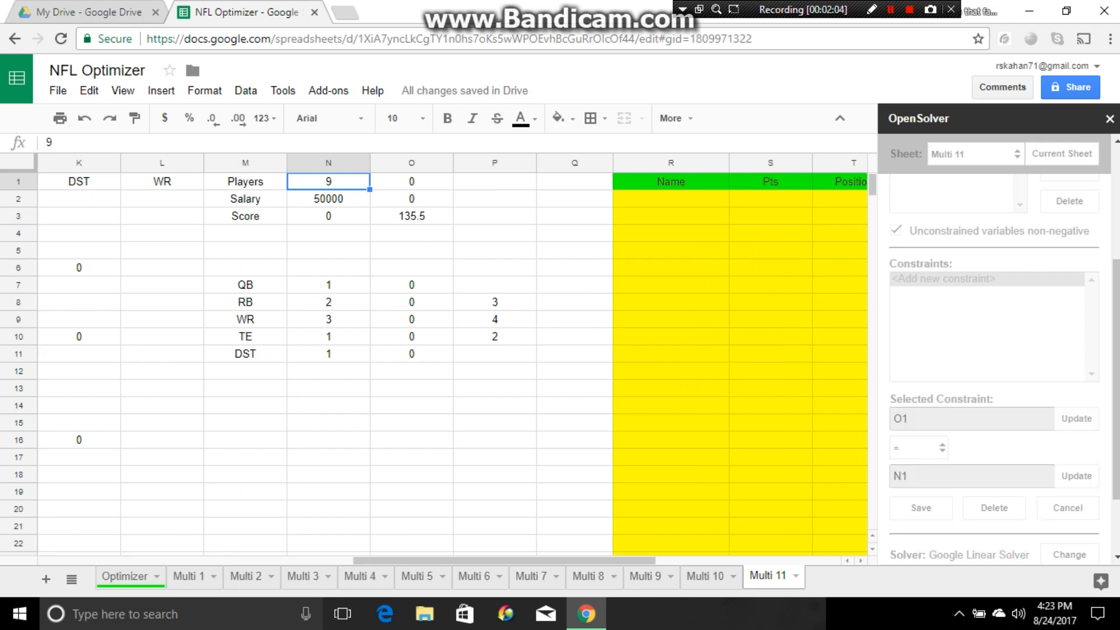
- Add a salary cap constraint to the solver model, O2 <= N2
{"action": "left_click", "coordinate": [412, 199]}
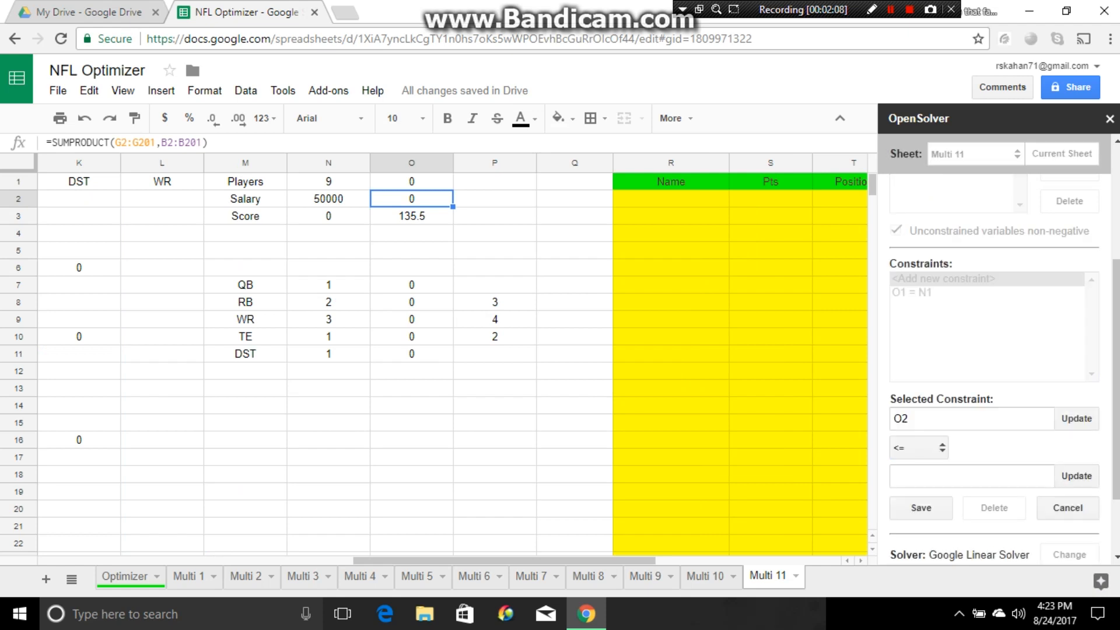
{"action": "left_click", "coordinate": [329, 199]}
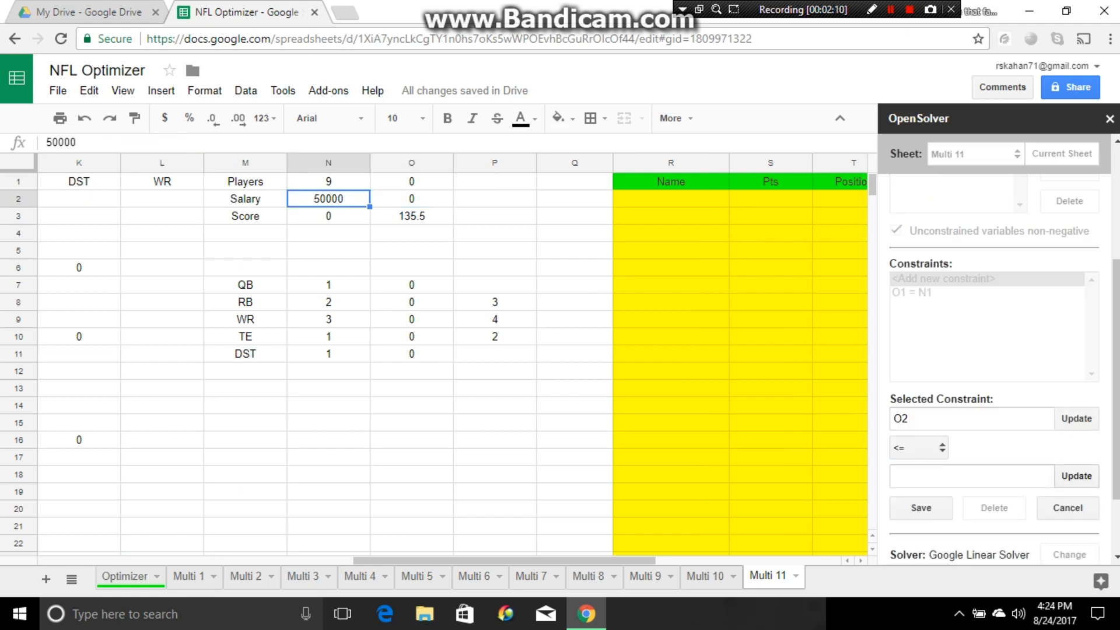
{"action": "left_click", "coordinate": [1076, 476]}
{"action": "left_click", "coordinate": [921, 508]}
- Add a quarterback constraint to the solver model, N7 = O7
{"action": "left_click", "coordinate": [328, 285]}
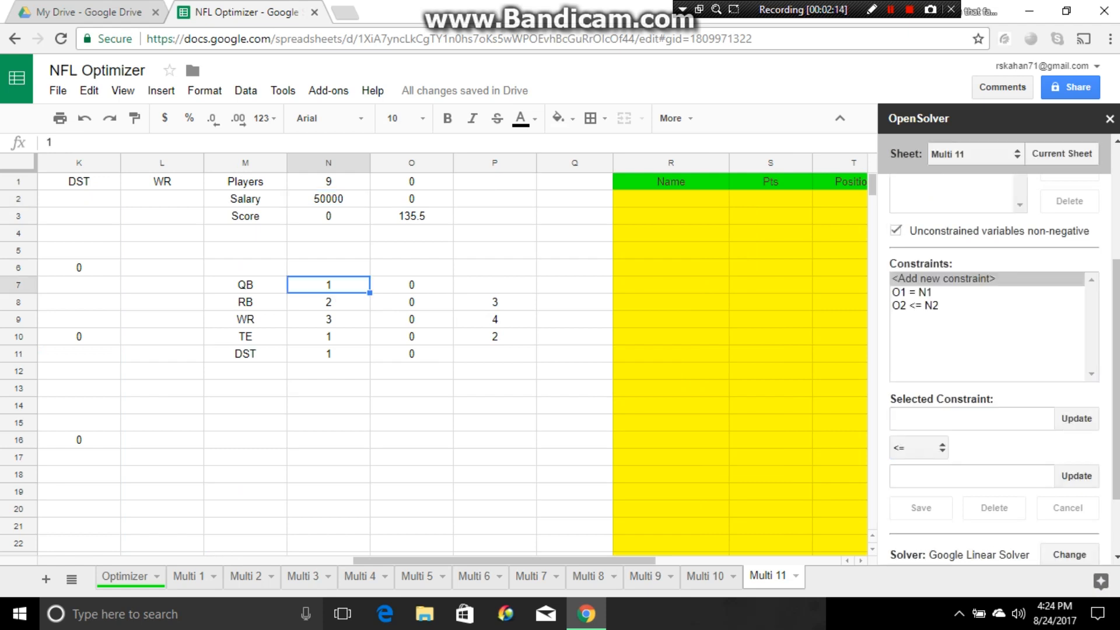
{"action": "left_click", "coordinate": [1076, 418]}
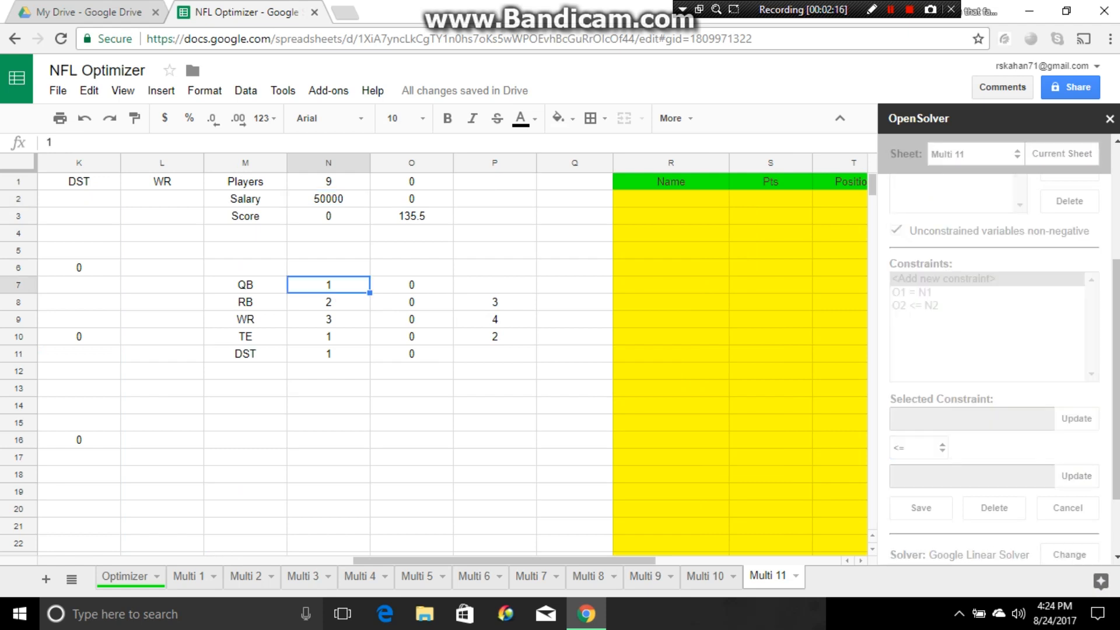
{"action": "left_click", "coordinate": [919, 448]}
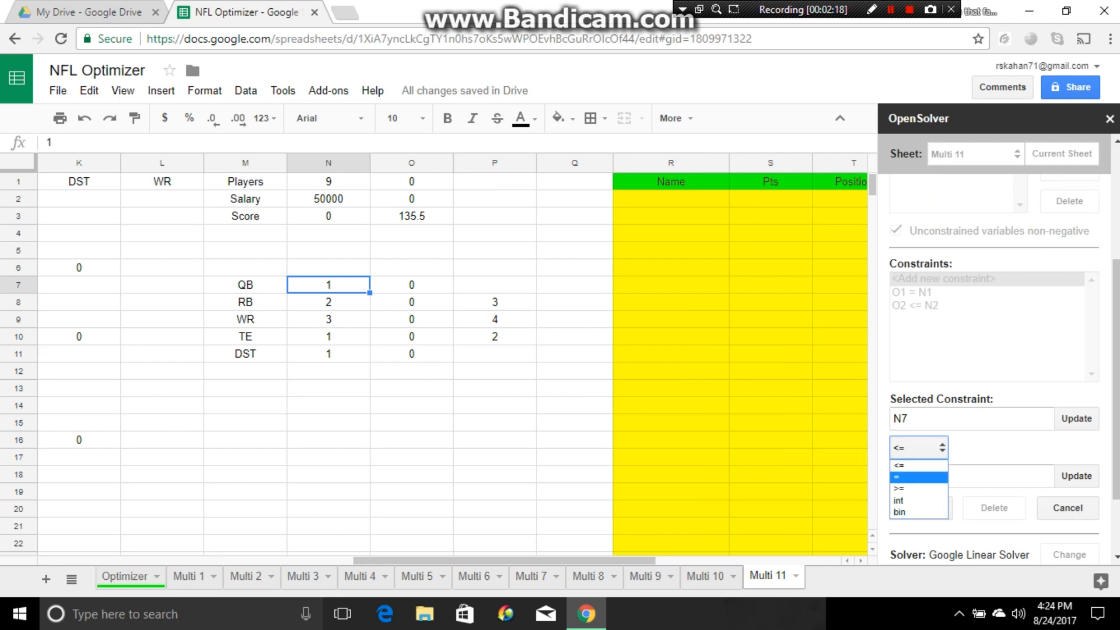
{"action": "left_click", "coordinate": [918, 478]}
{"action": "left_click", "coordinate": [412, 285]}
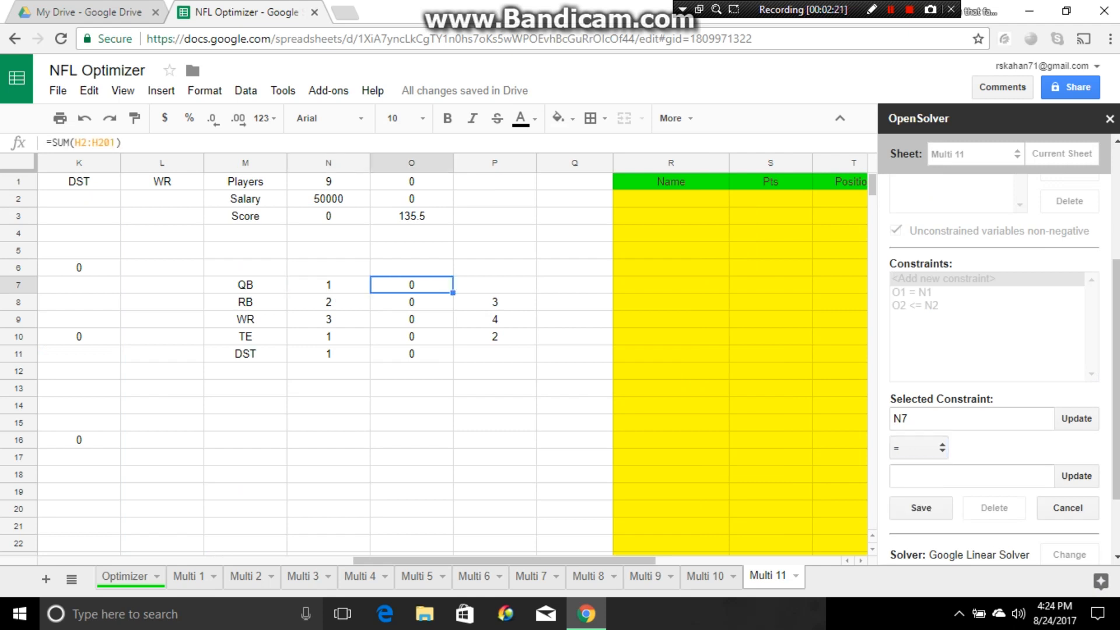
{"action": "left_click", "coordinate": [1076, 476]}
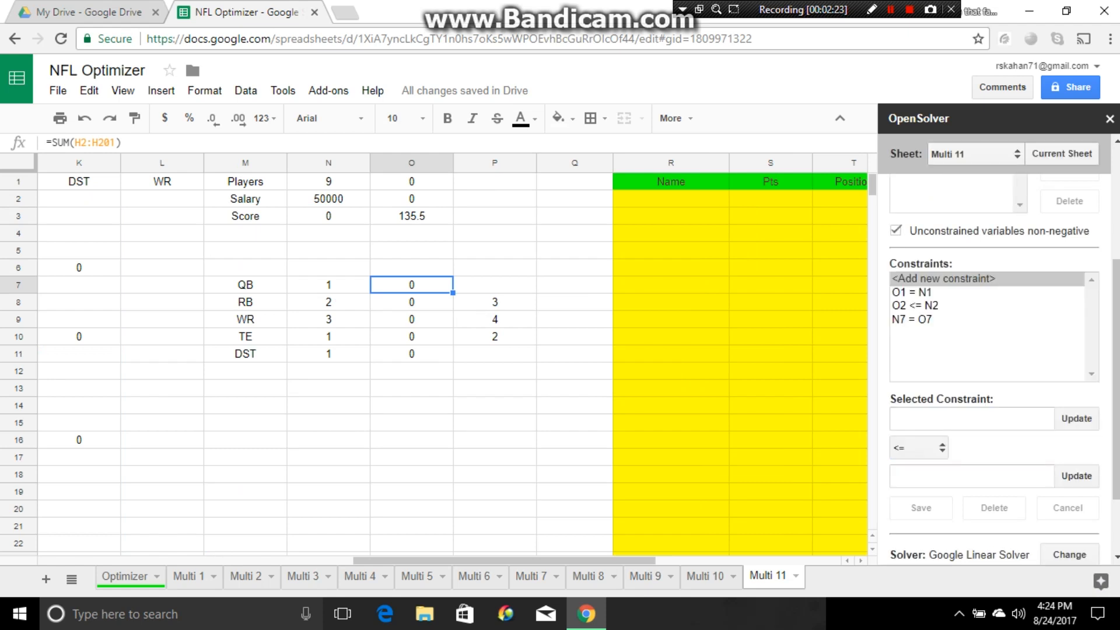
- Add the minimum running back constraint to the solver model, N8 <= O8
{"action": "left_click", "coordinate": [329, 302]}
{"action": "left_click", "coordinate": [1077, 418]}
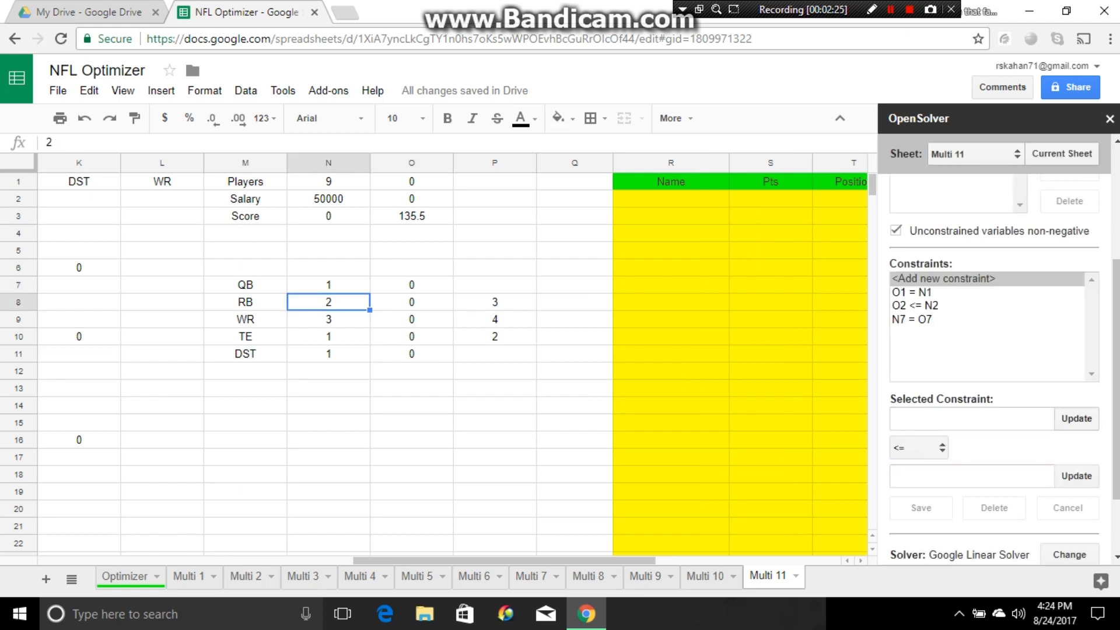
{"action": "left_click", "coordinate": [412, 302]}
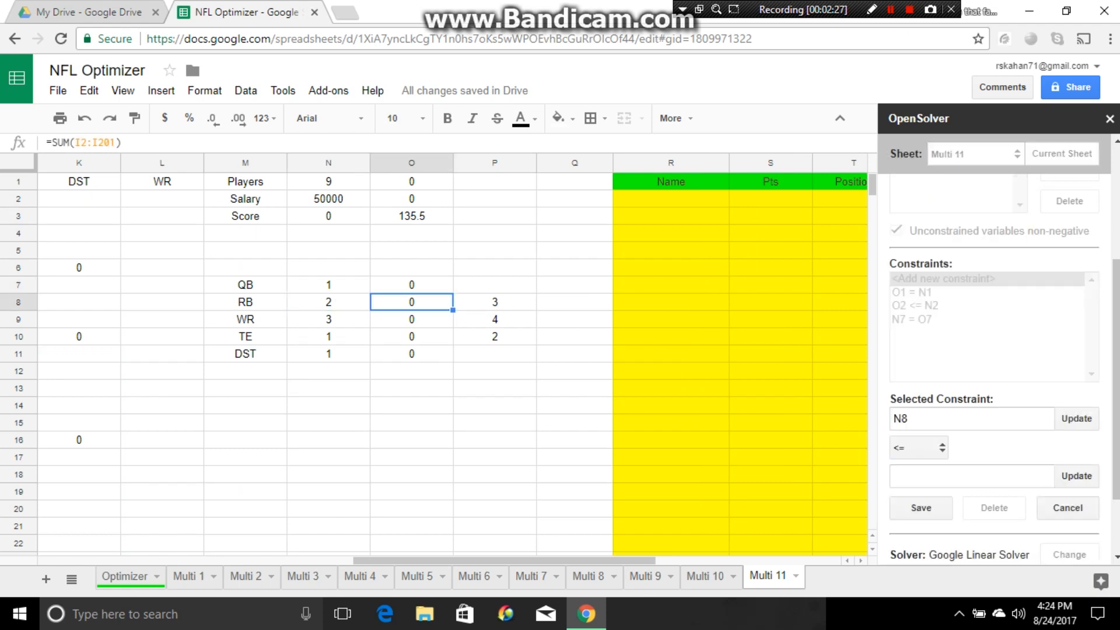
{"action": "left_click", "coordinate": [1076, 475]}
{"action": "left_click", "coordinate": [921, 508]}
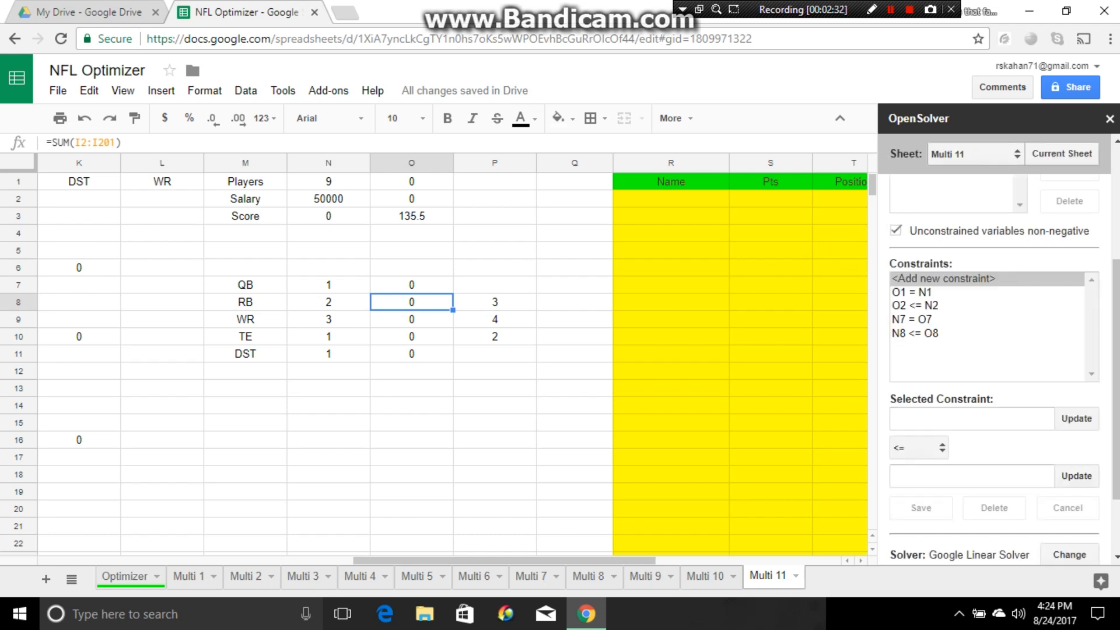
- Add the maximum running back constraint to the solver model, P8 >= O8
{"action": "left_click", "coordinate": [494, 302]}
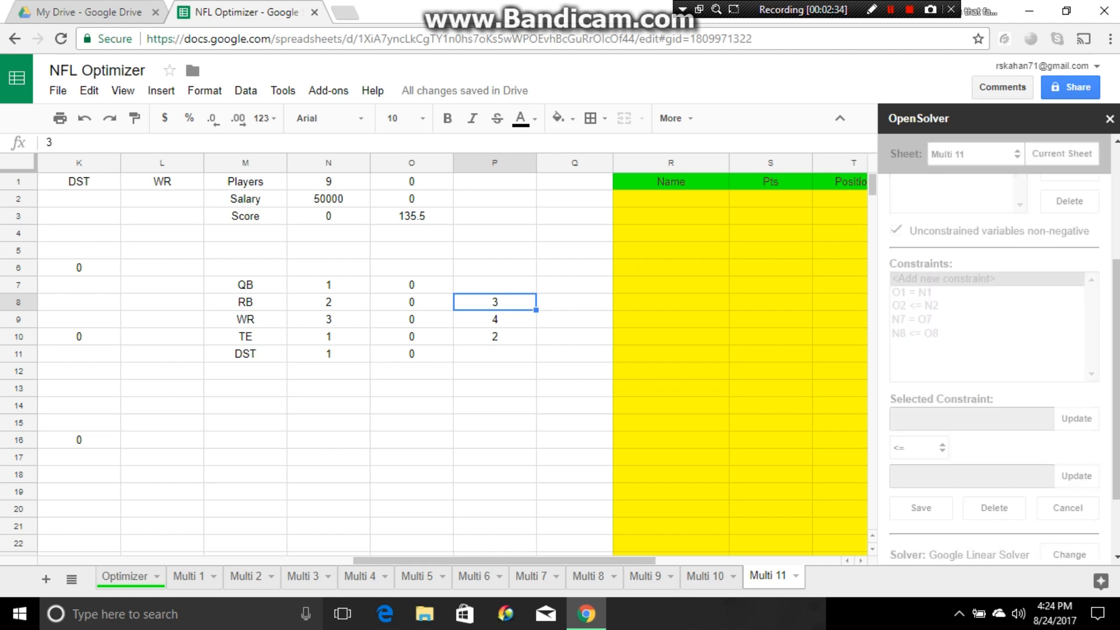
{"action": "left_click", "coordinate": [919, 448]}
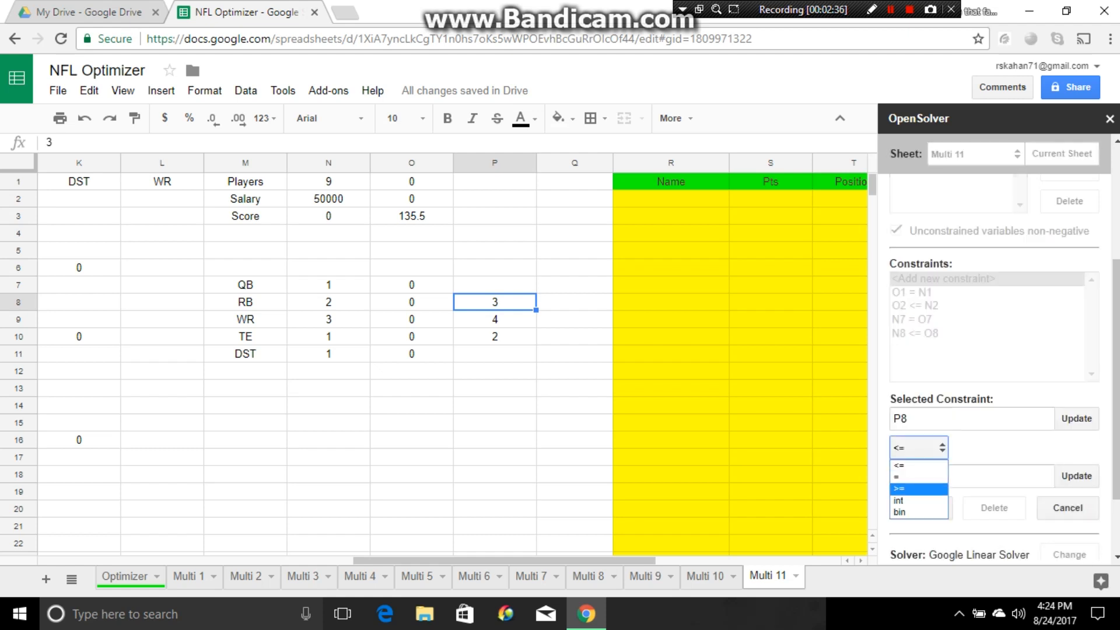
{"action": "left_click", "coordinate": [911, 489]}
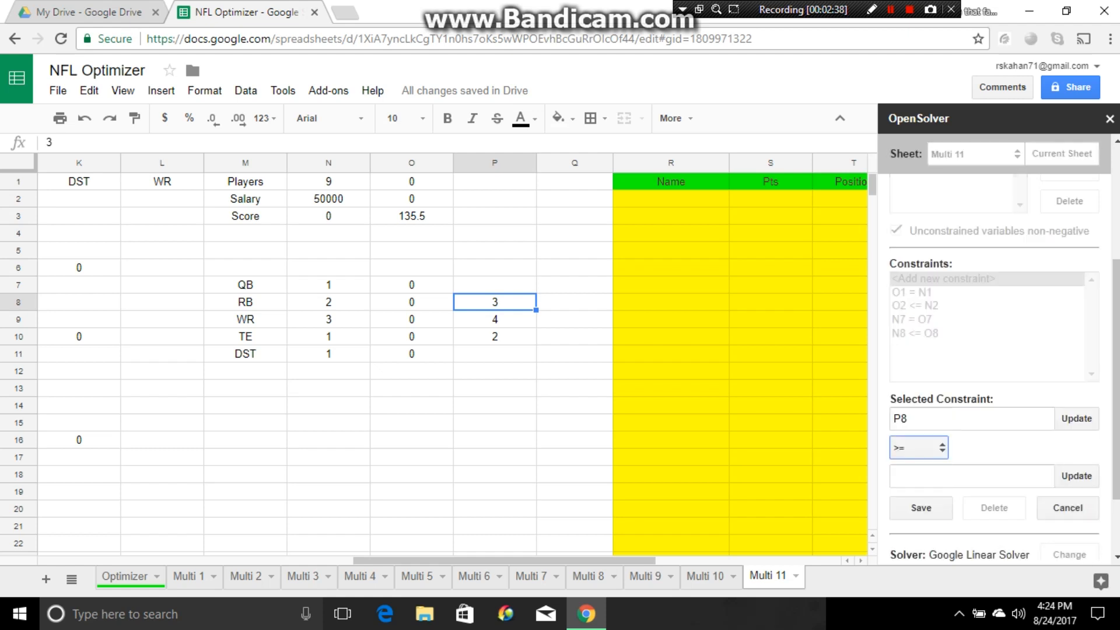
{"action": "left_click", "coordinate": [412, 303]}
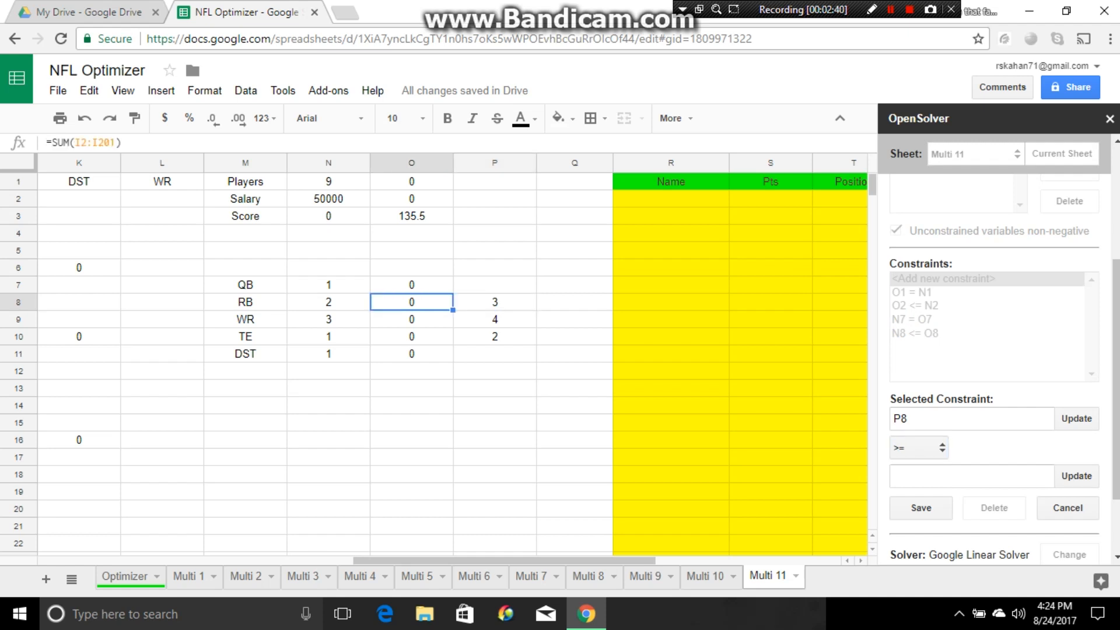
{"action": "left_click", "coordinate": [1076, 475]}
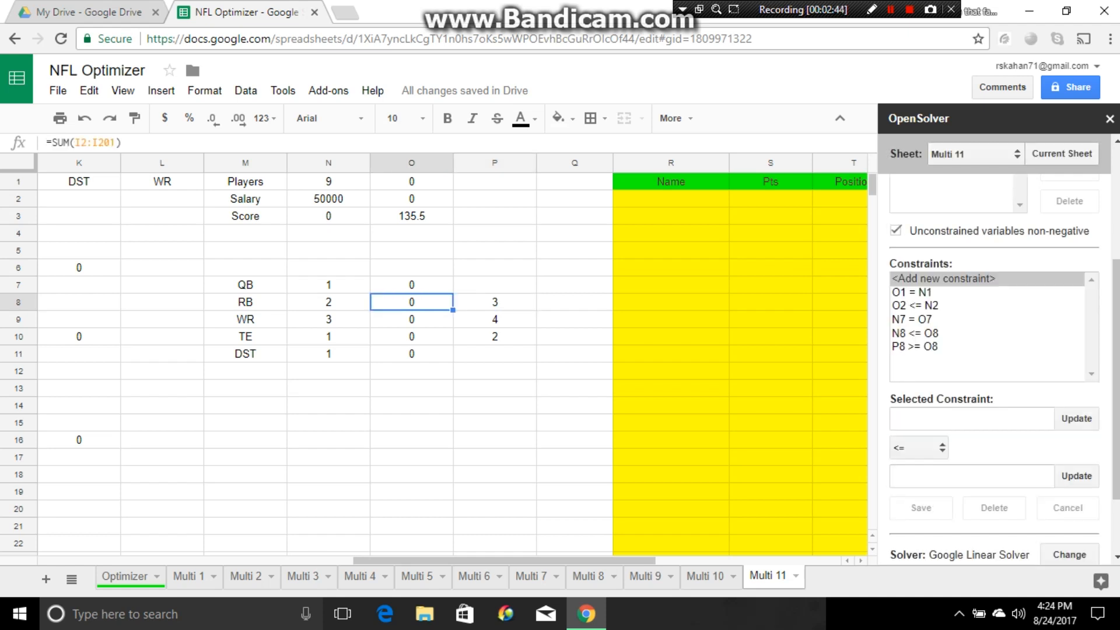
- Add the minimum wide receiver constraint to the solver model, N9 <= O9
{"action": "left_click", "coordinate": [328, 319]}
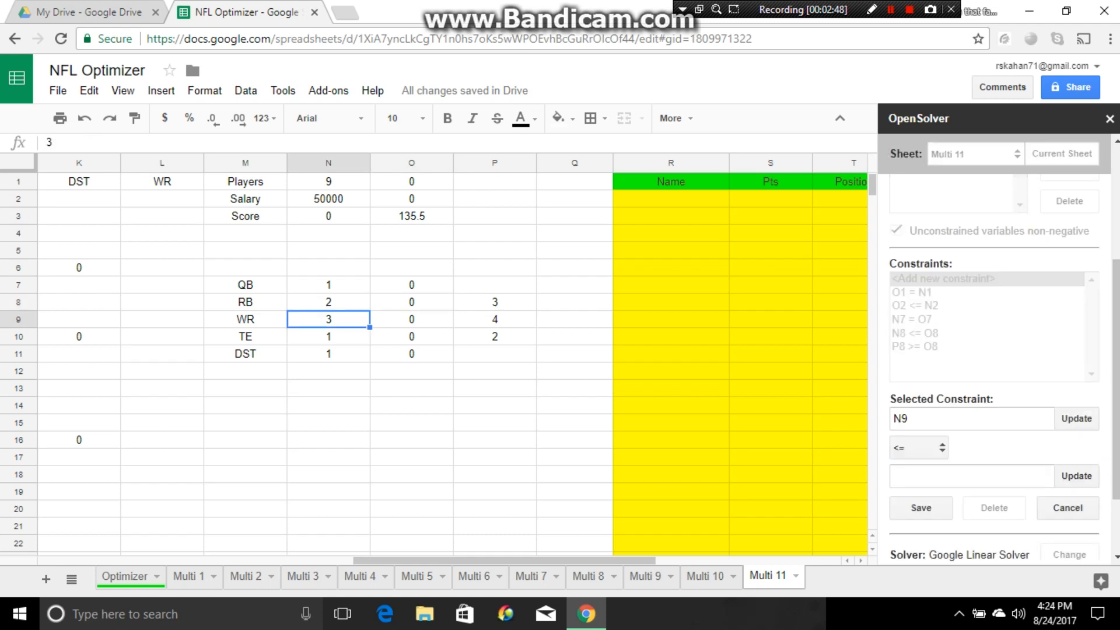
{"action": "left_click", "coordinate": [412, 319]}
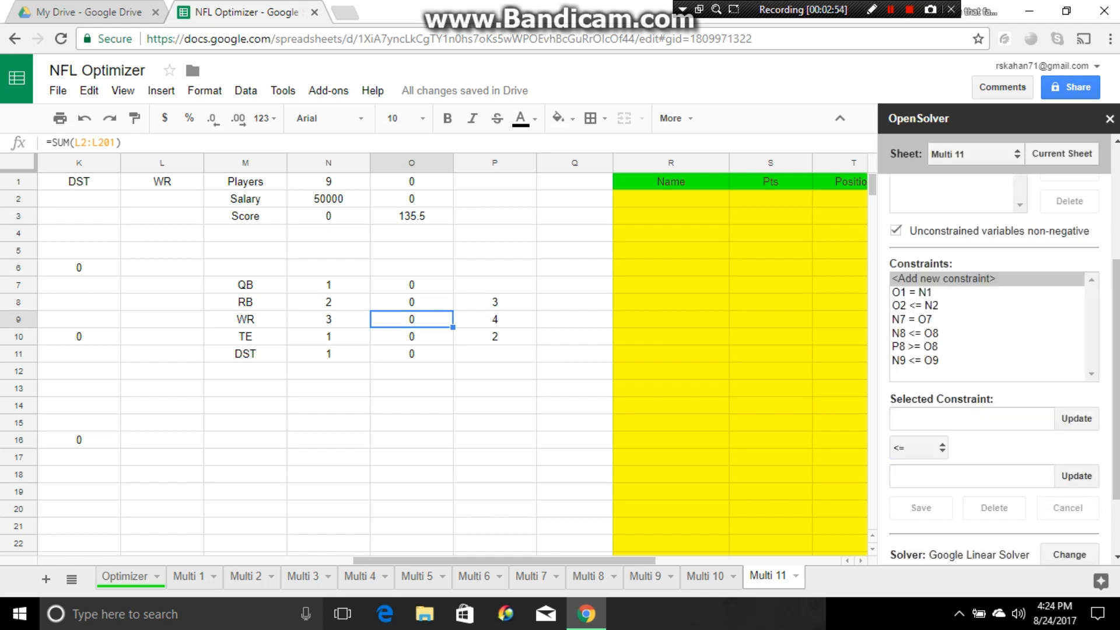
- Add the maximum wide receiver constraint to the solver model, P9 >= O9
{"action": "left_click", "coordinate": [494, 319]}
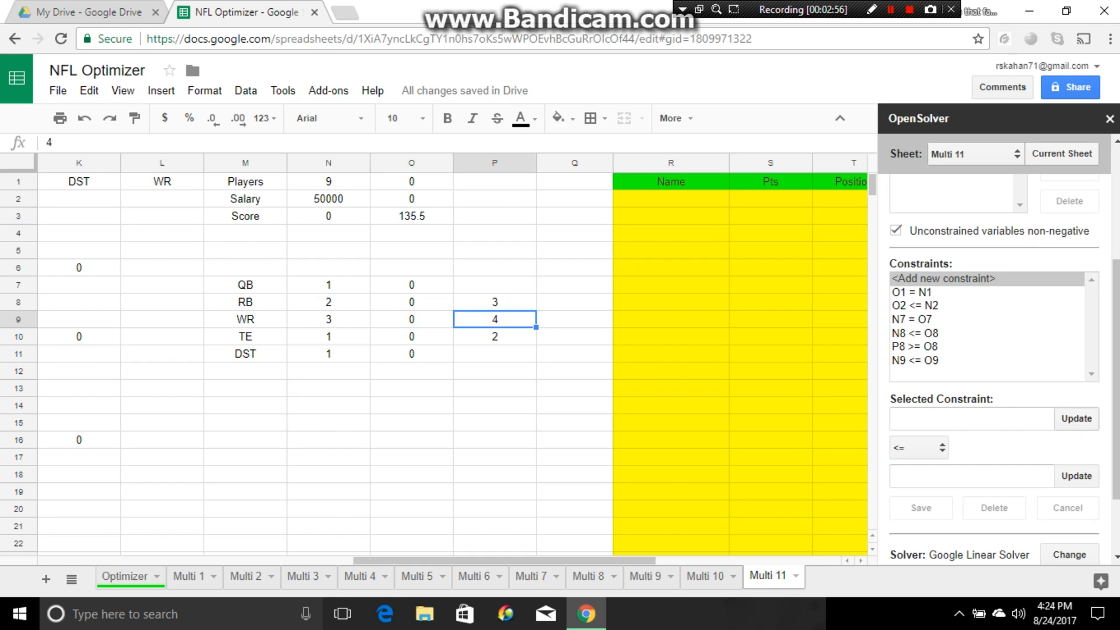
{"action": "left_click", "coordinate": [919, 447]}
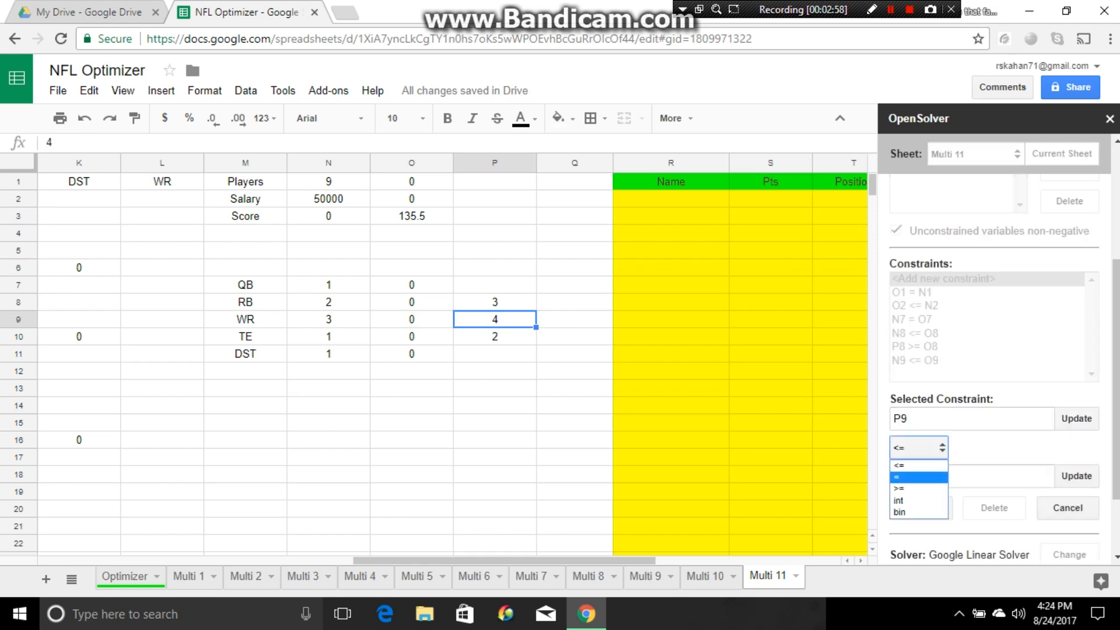
{"action": "left_click", "coordinate": [910, 489]}
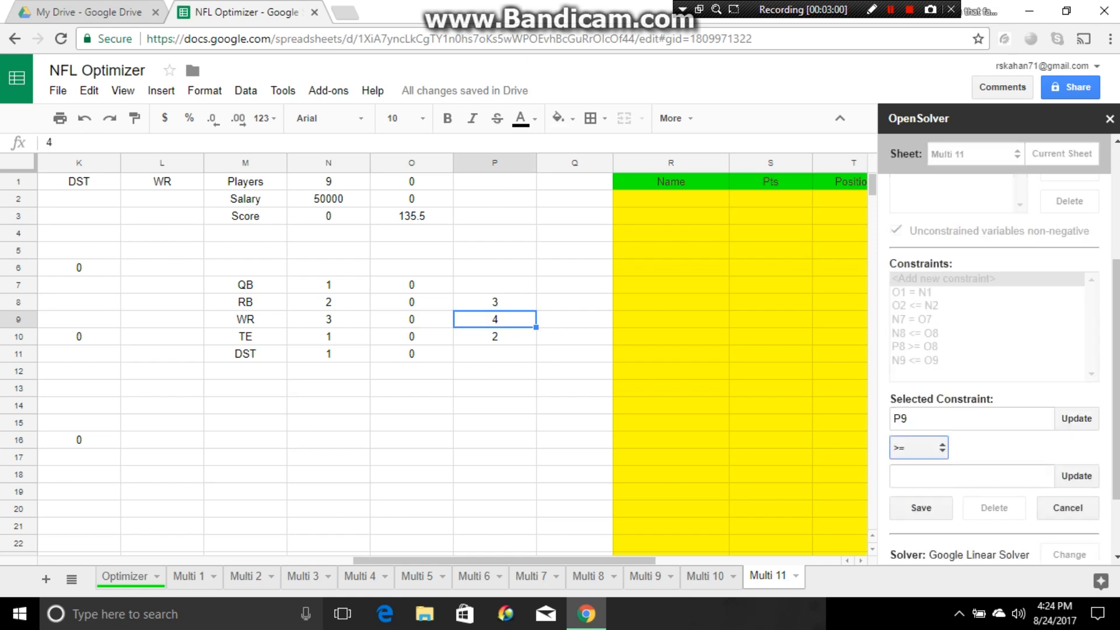
{"action": "left_click", "coordinate": [412, 320]}
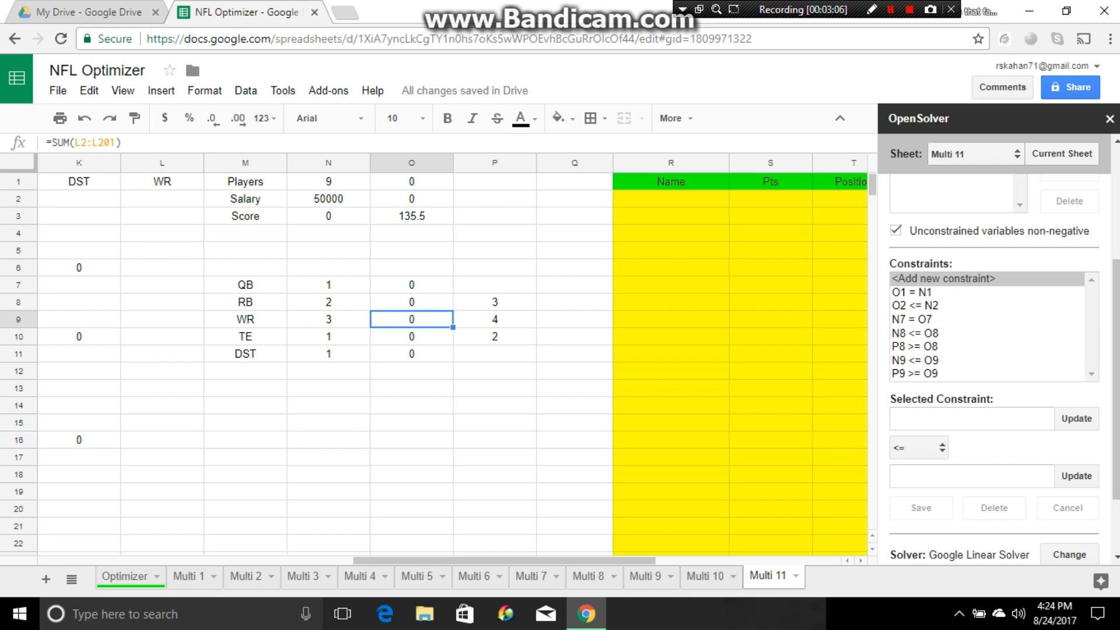
- Add the minimum tight end constraint to the solver model, N10 <= O10
{"action": "left_click", "coordinate": [329, 337]}
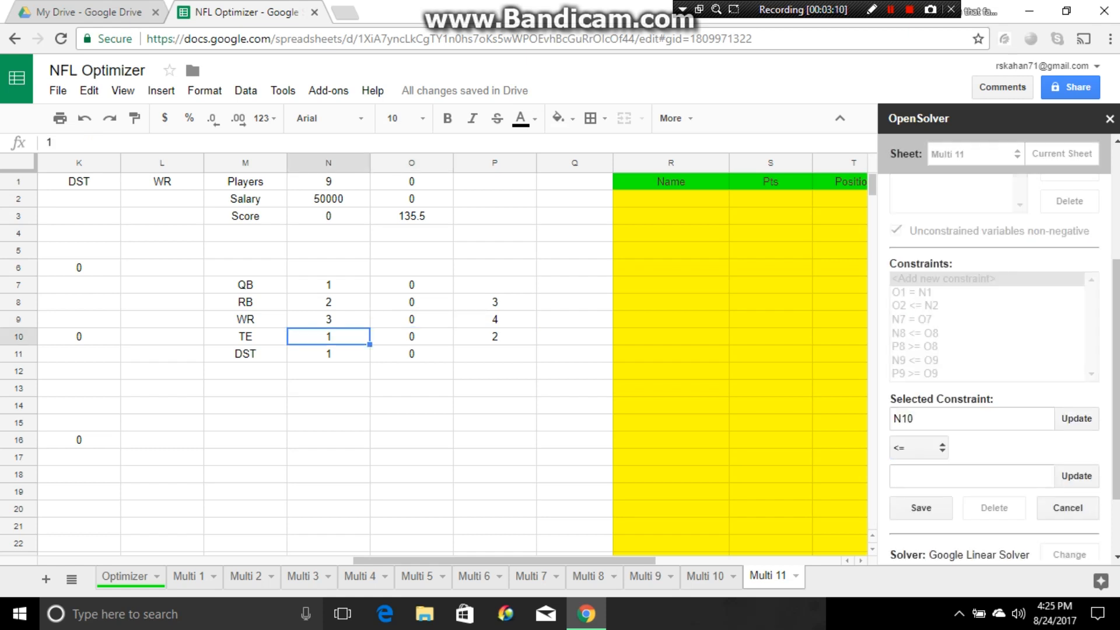
{"action": "left_click", "coordinate": [412, 336]}
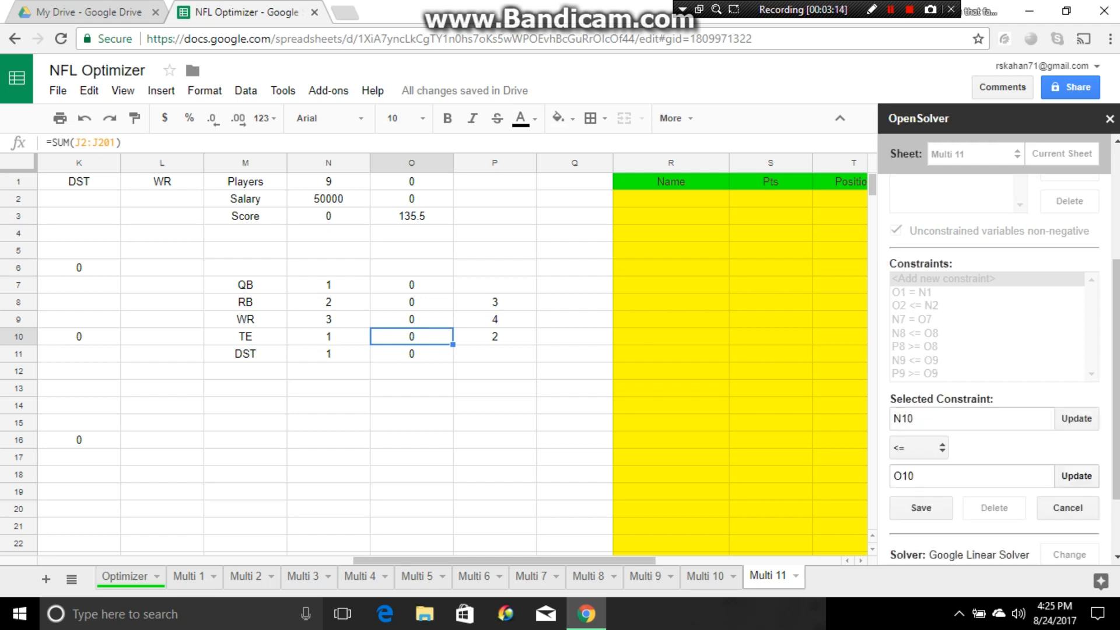
{"action": "left_click", "coordinate": [921, 508]}
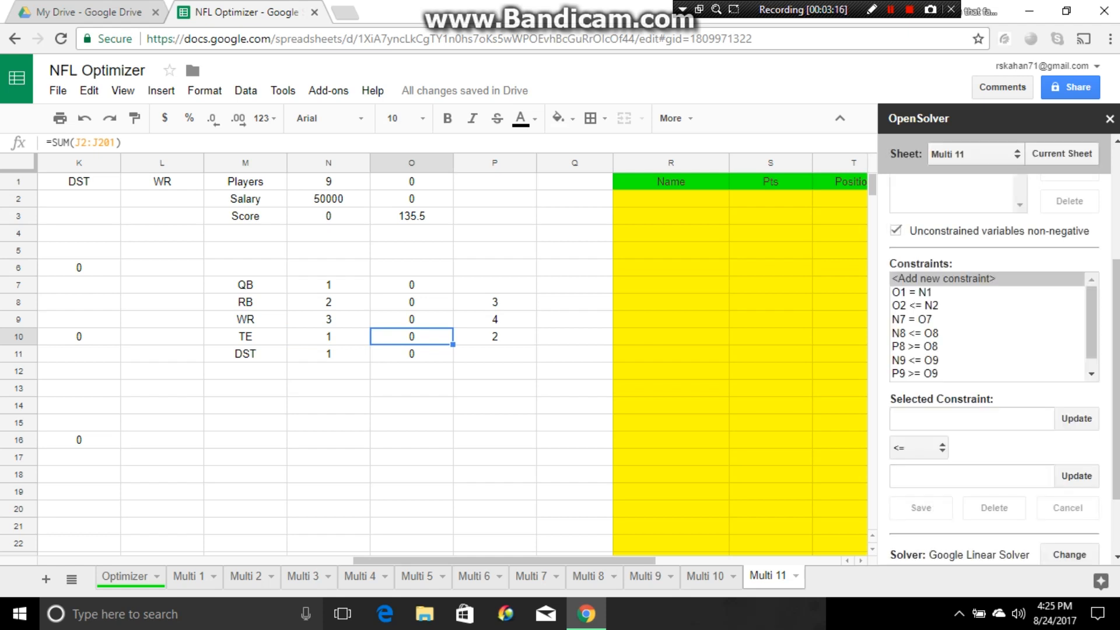
- Add the maximum tight end constraint to the solver model, P10 >= O10
{"action": "left_click", "coordinate": [495, 337]}
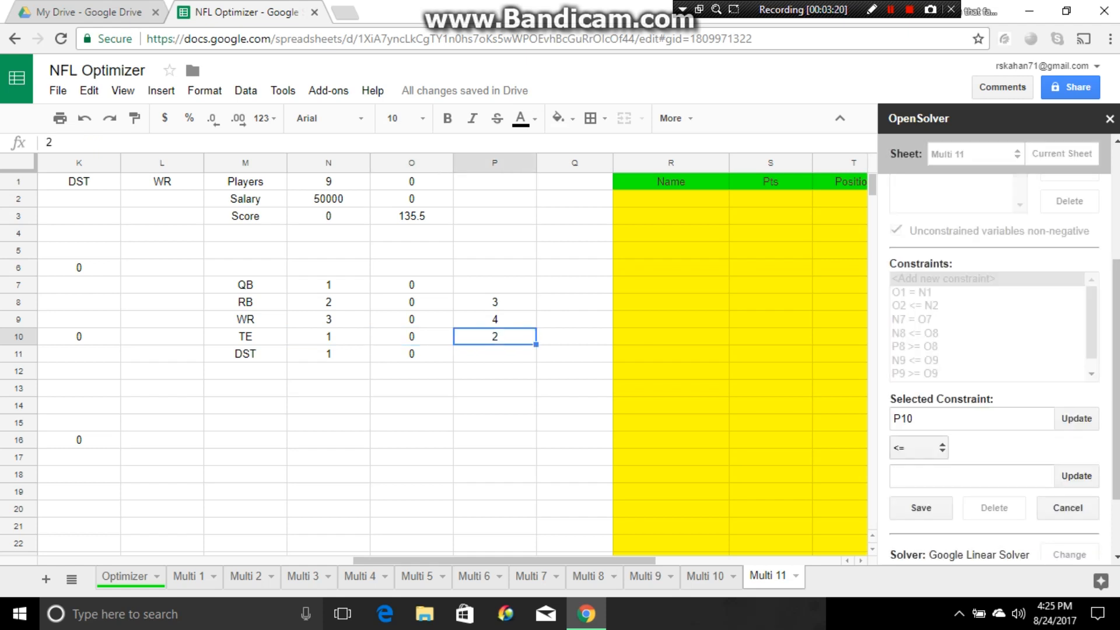
{"action": "left_click", "coordinate": [919, 448]}
{"action": "left_click", "coordinate": [910, 490]}
{"action": "left_click", "coordinate": [412, 337]}
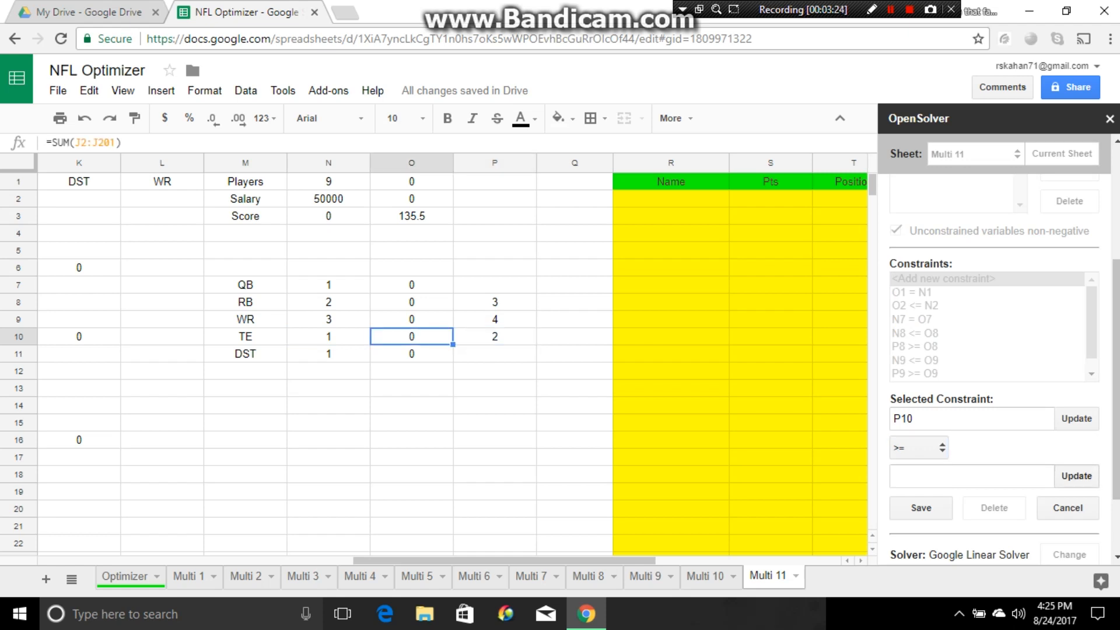
{"action": "left_click", "coordinate": [1076, 476]}
{"action": "left_click", "coordinate": [921, 508]}
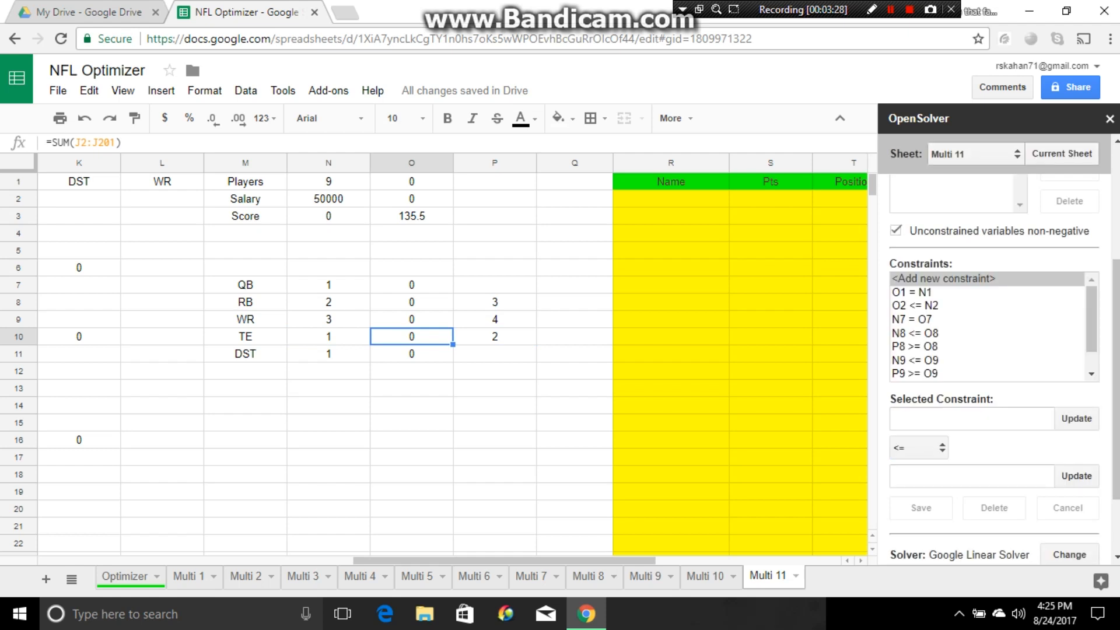
- Add a defense (DST) constraint to the solver model, N11 = O11
{"action": "left_click", "coordinate": [328, 354]}
{"action": "left_click", "coordinate": [1076, 419]}
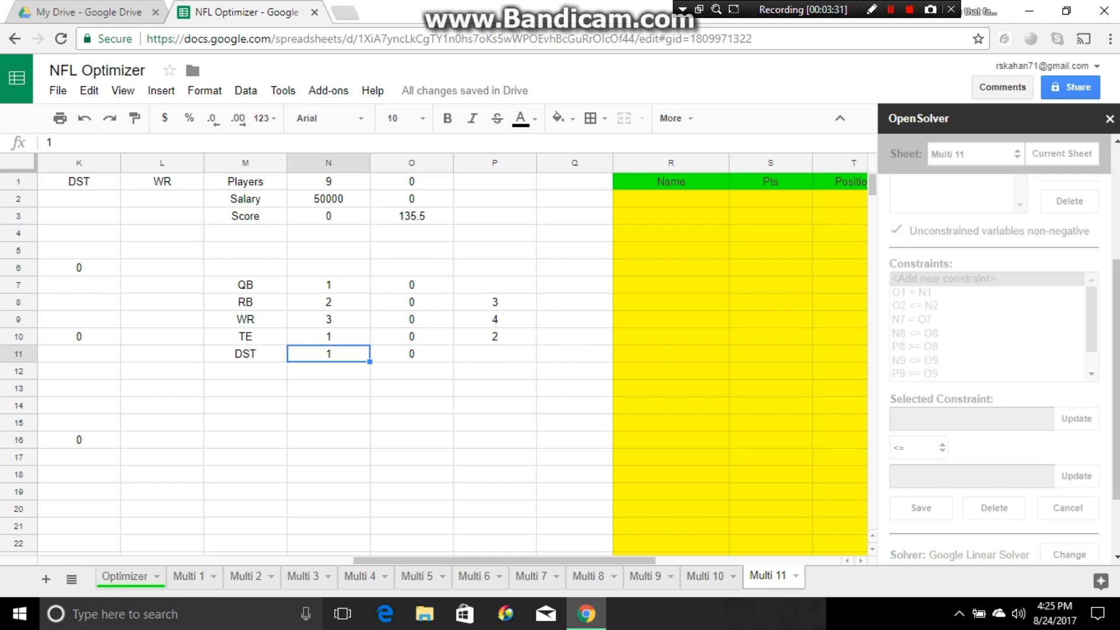
{"action": "left_click", "coordinate": [919, 448]}
{"action": "left_click", "coordinate": [919, 477]}
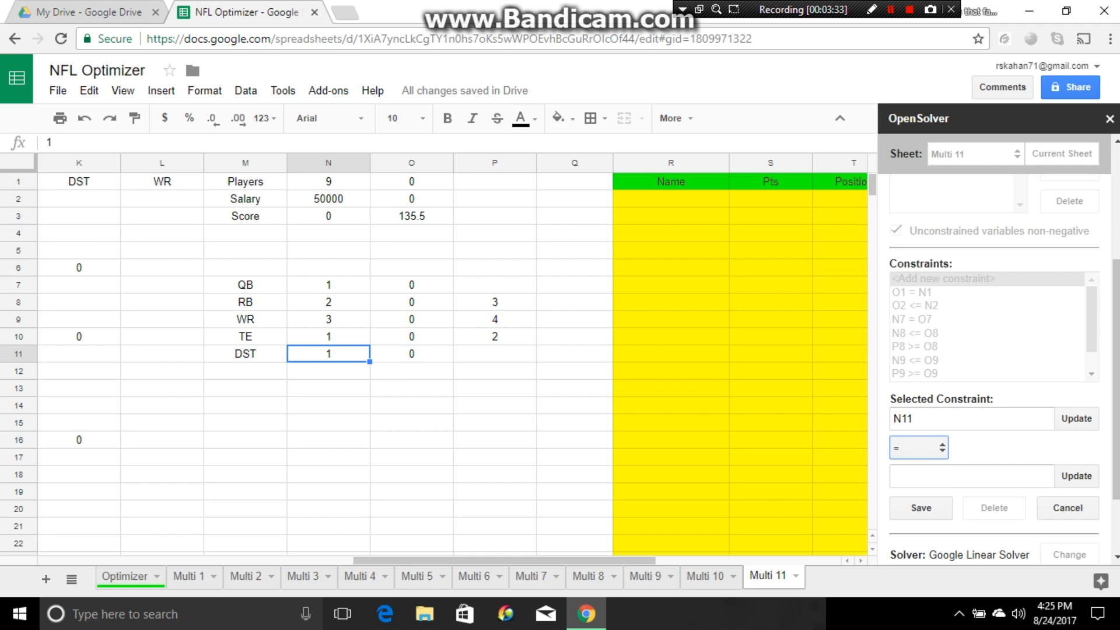
{"action": "left_click", "coordinate": [412, 354]}
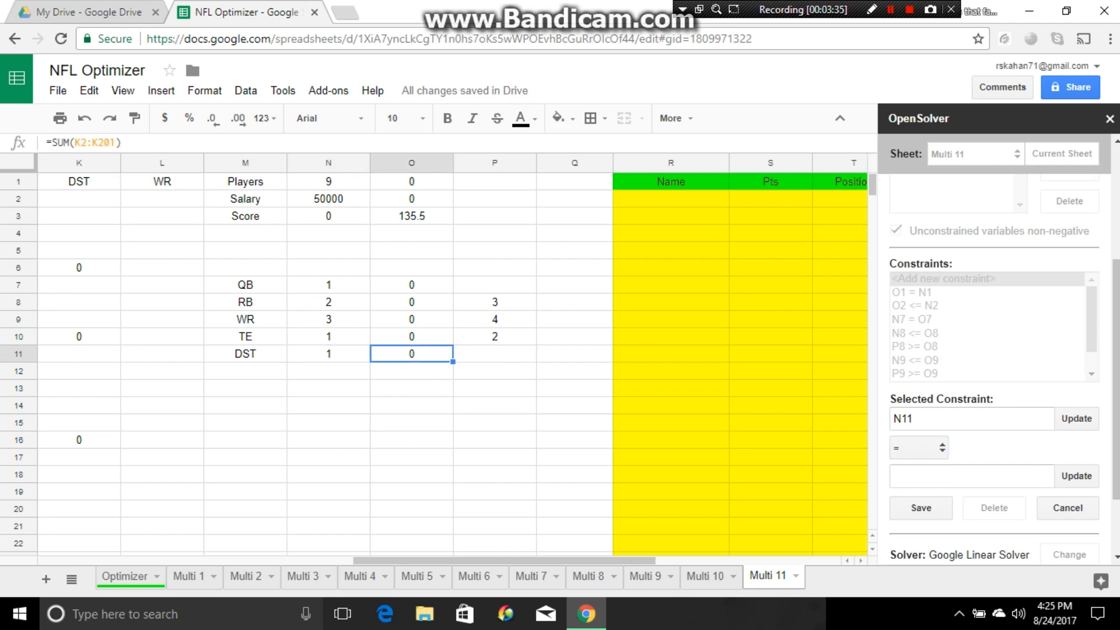
{"action": "left_click", "coordinate": [1076, 476]}
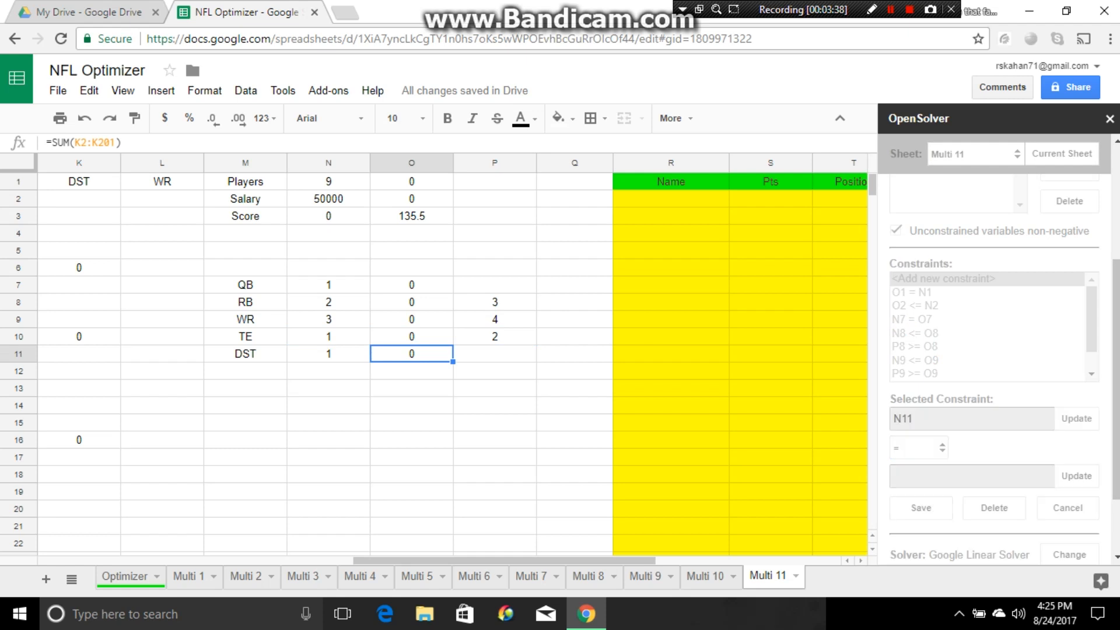
{"action": "left_click", "coordinate": [921, 508]}
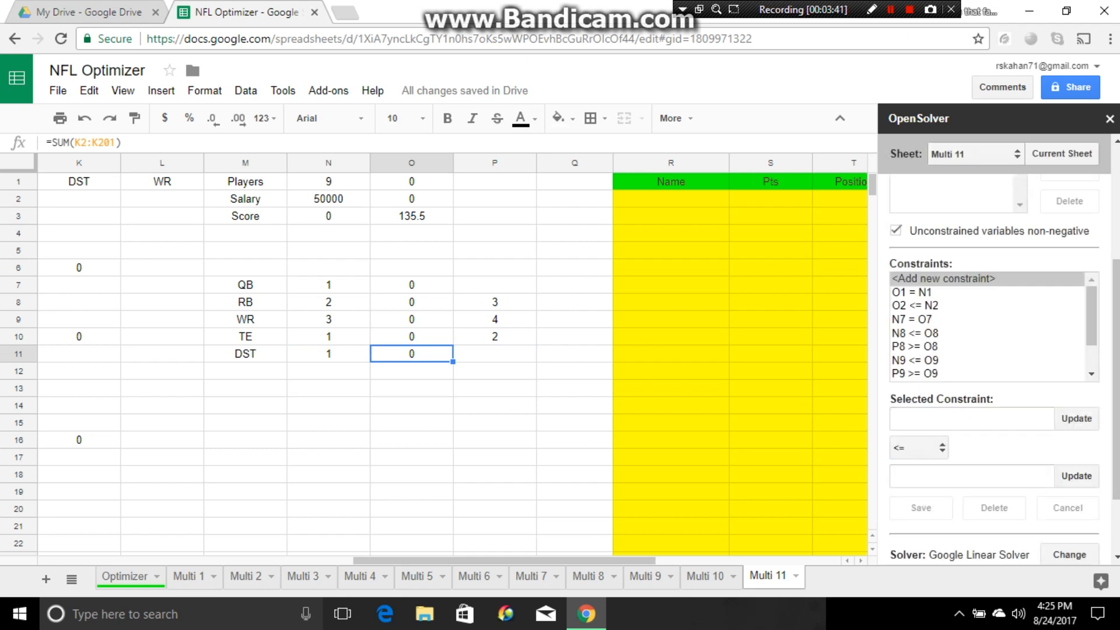
- Add a binary (bin) constraint to the solver model for the IN? cells G2:G201
{"action": "scroll", "coordinate": [452, 356], "scroll_direction": "left", "scroll_amount": 8}
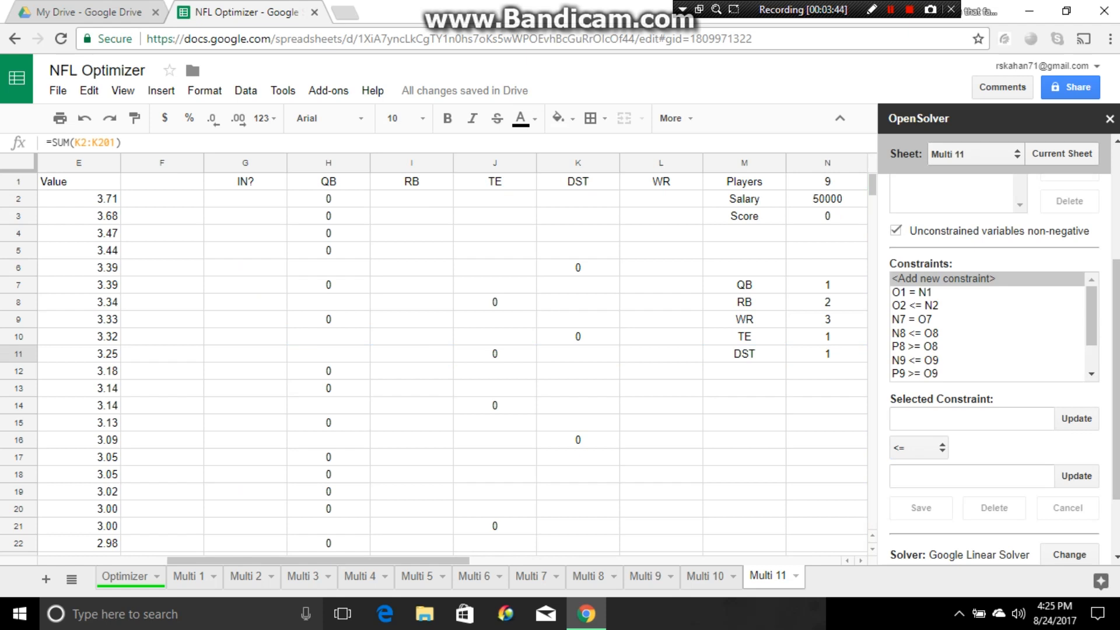
{"action": "left_click_drag", "start_coordinate": [245, 199], "coordinate": [245, 491]}
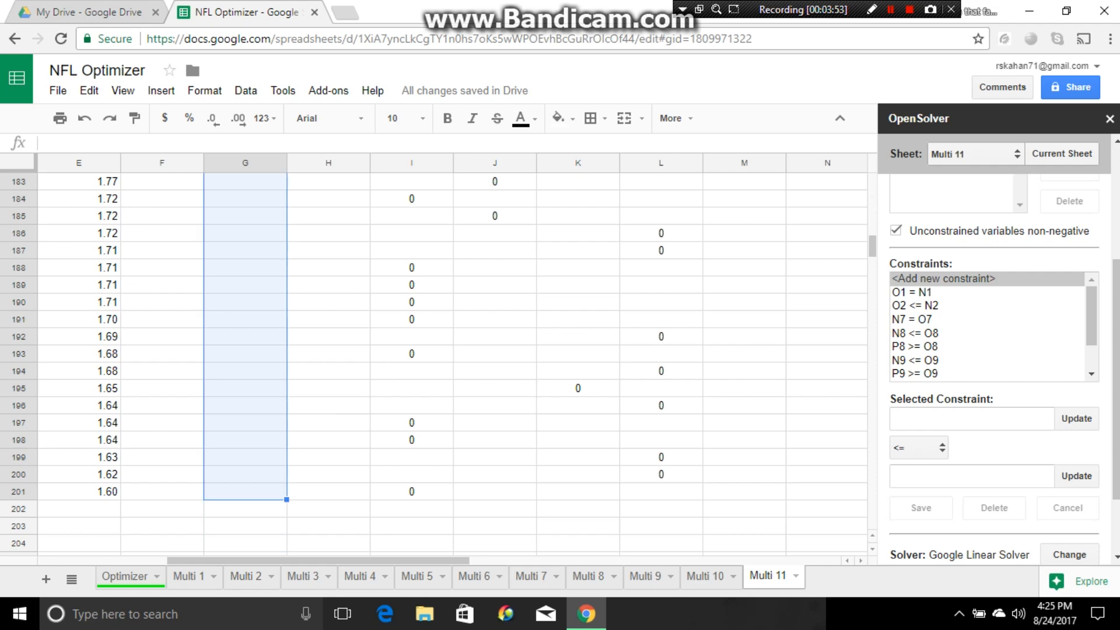
{"action": "left_click", "coordinate": [1076, 418]}
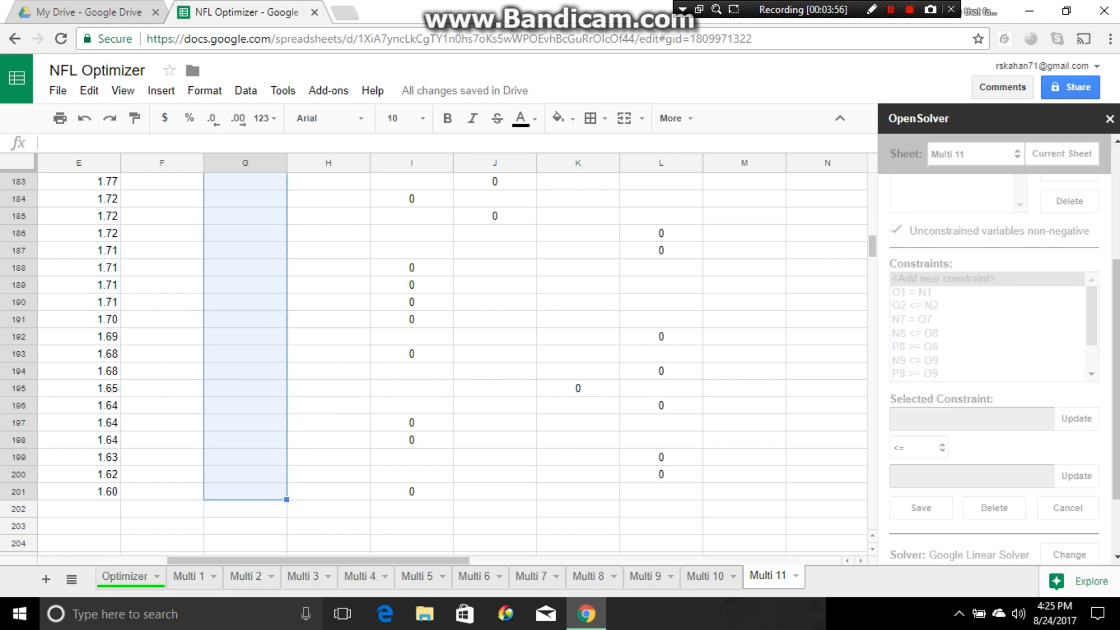
{"action": "left_click", "coordinate": [918, 448]}
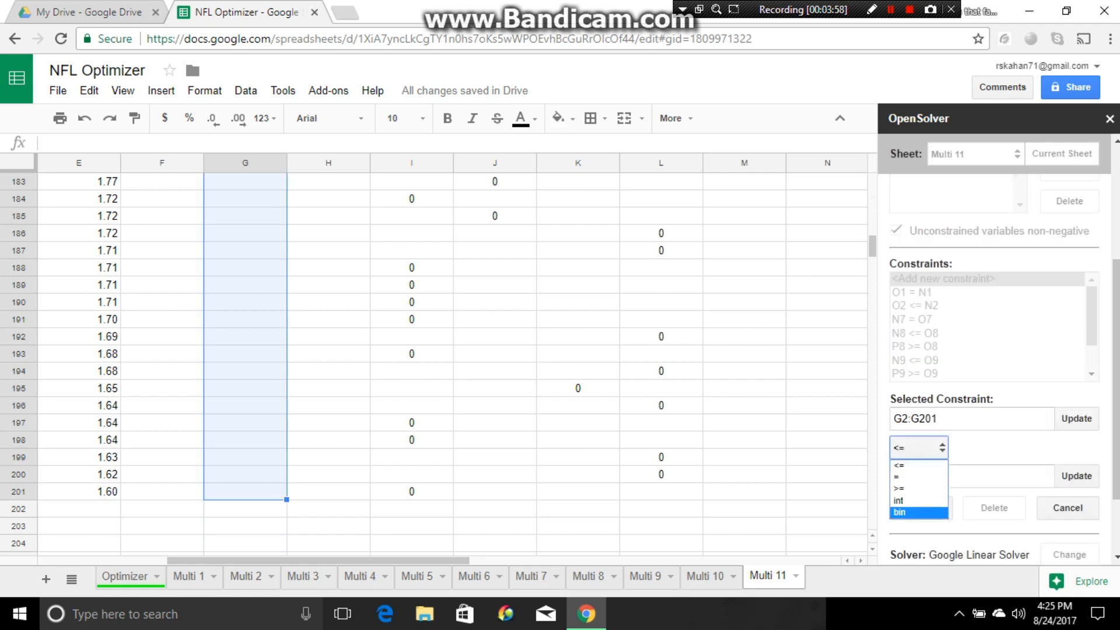
{"action": "left_click", "coordinate": [910, 512]}
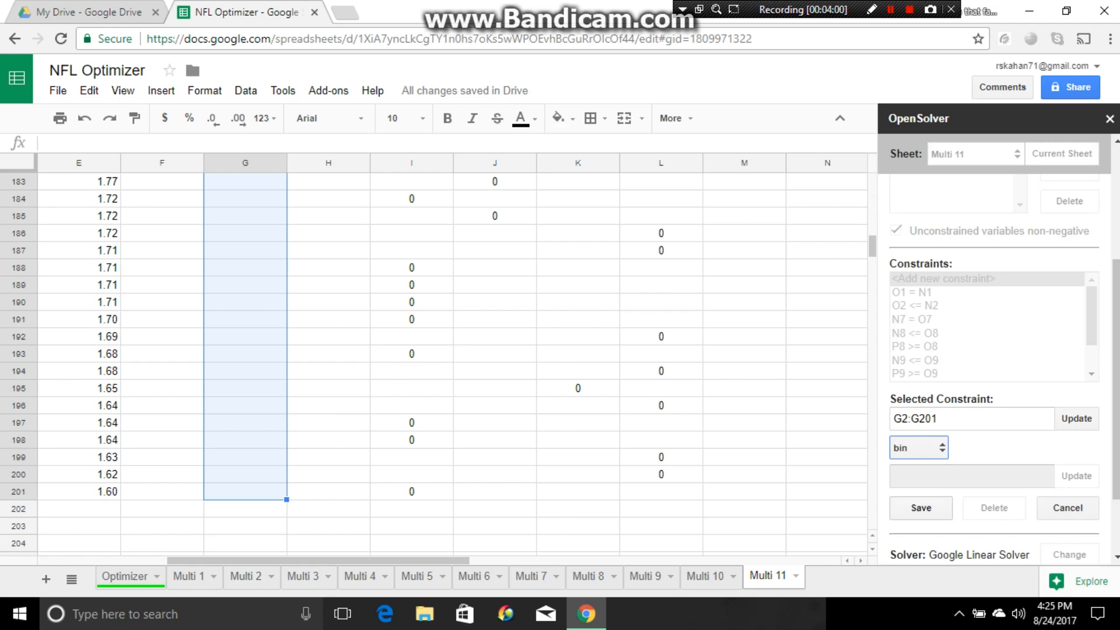
{"action": "left_click", "coordinate": [919, 508]}
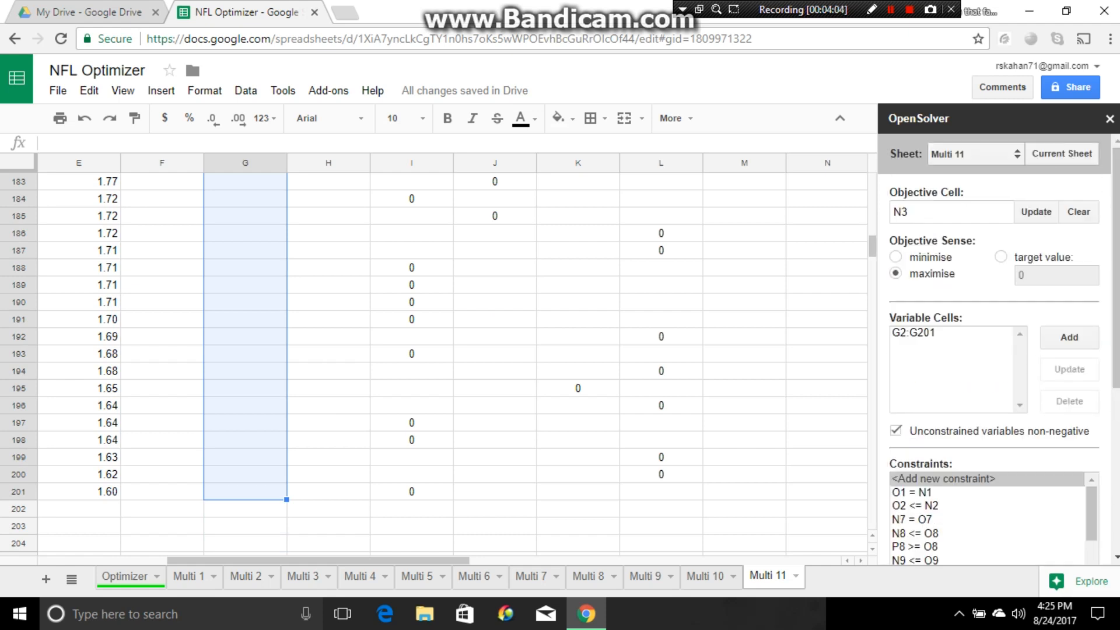
- Add a score cap constraint to the solver model, N3 <= O3
{"action": "scroll", "coordinate": [452, 362], "scroll_direction": "up", "scroll_amount": 20}
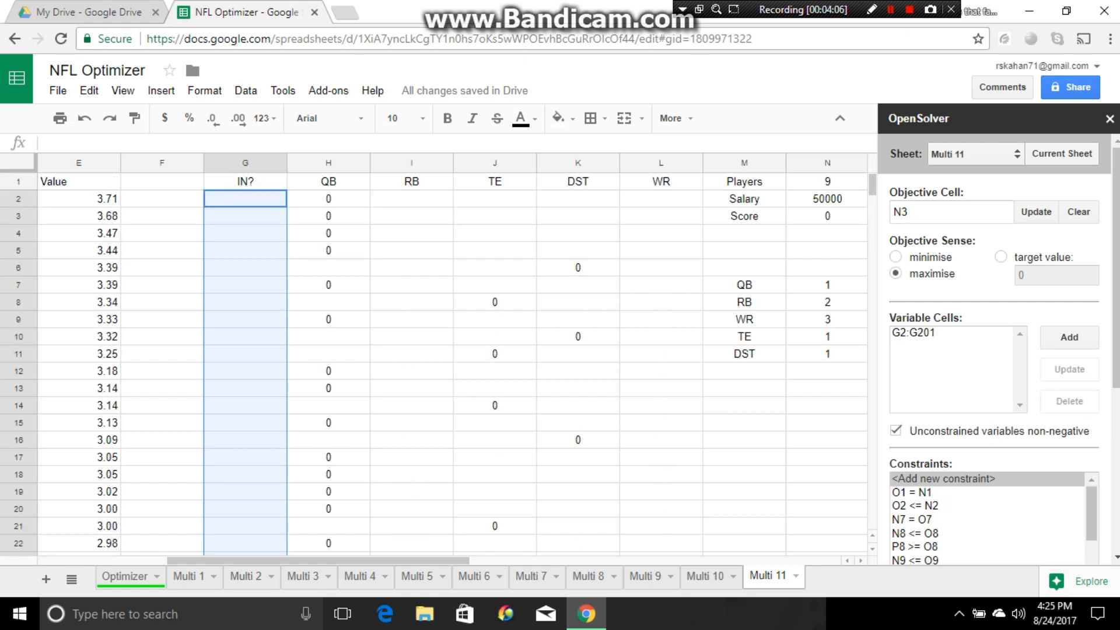
{"action": "scroll", "coordinate": [452, 362], "scroll_direction": "right", "scroll_amount": 3}
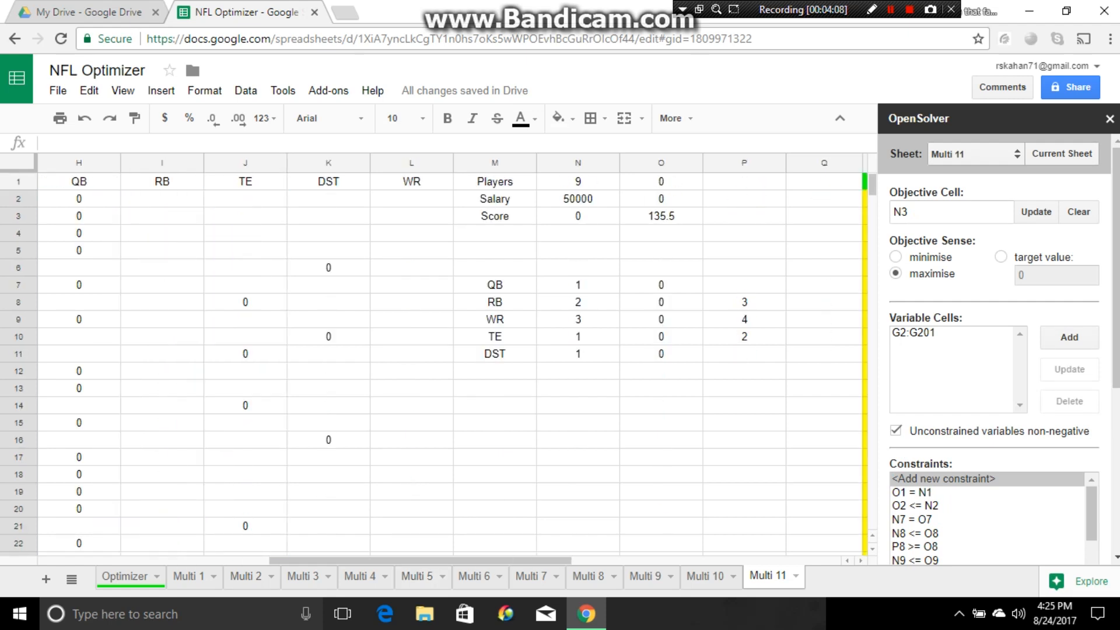
{"action": "left_click", "coordinate": [578, 216]}
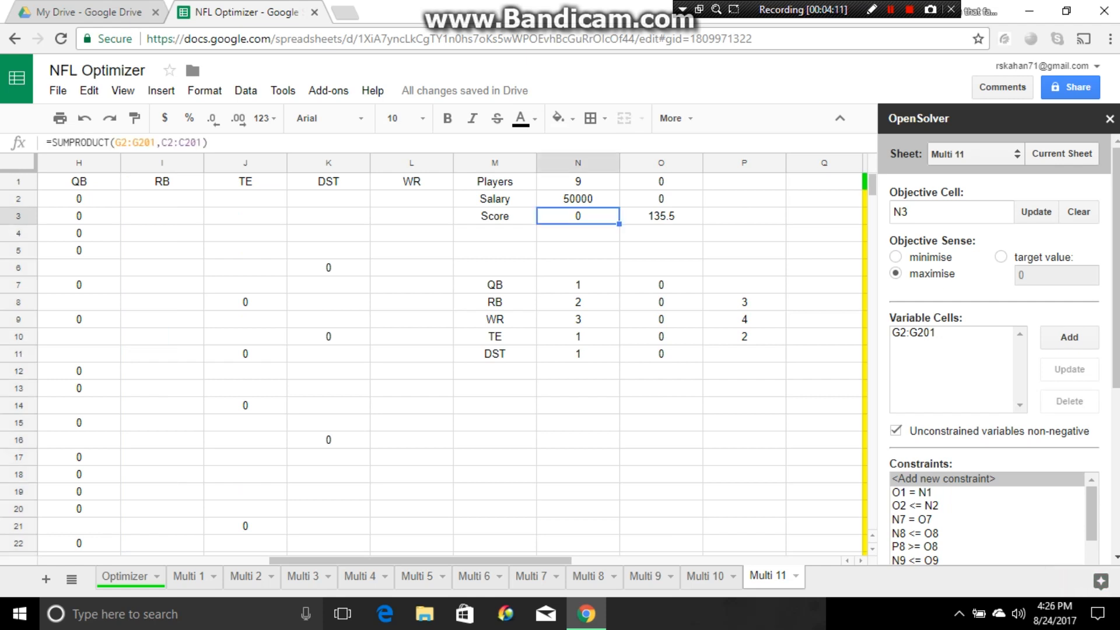
{"action": "scroll", "coordinate": [995, 368], "scroll_direction": "down", "scroll_amount": 4}
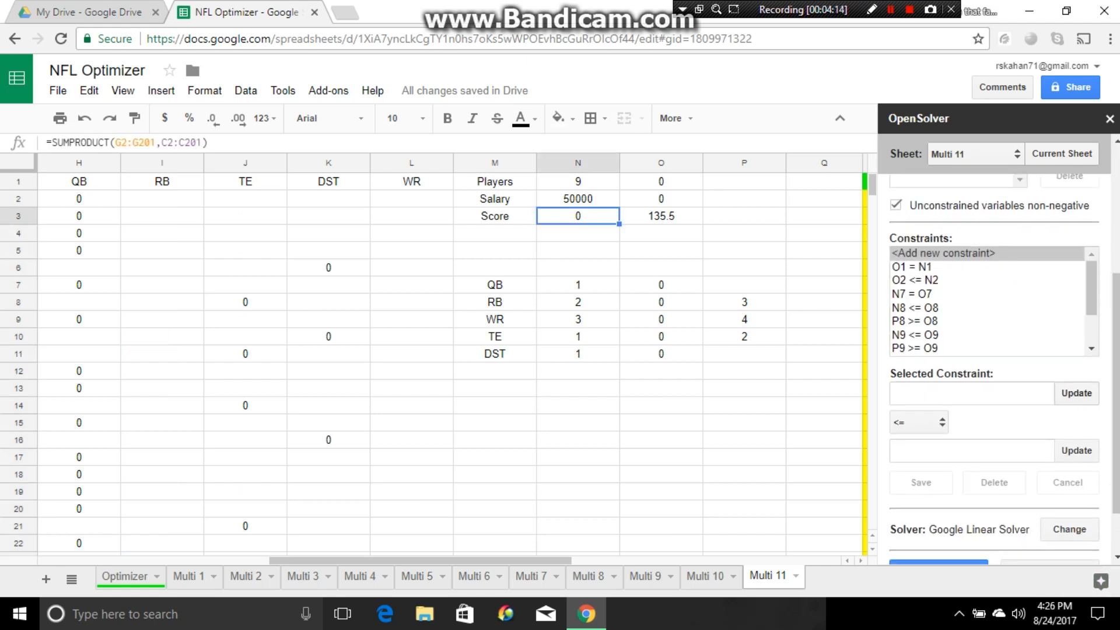
{"action": "left_click", "coordinate": [1076, 393]}
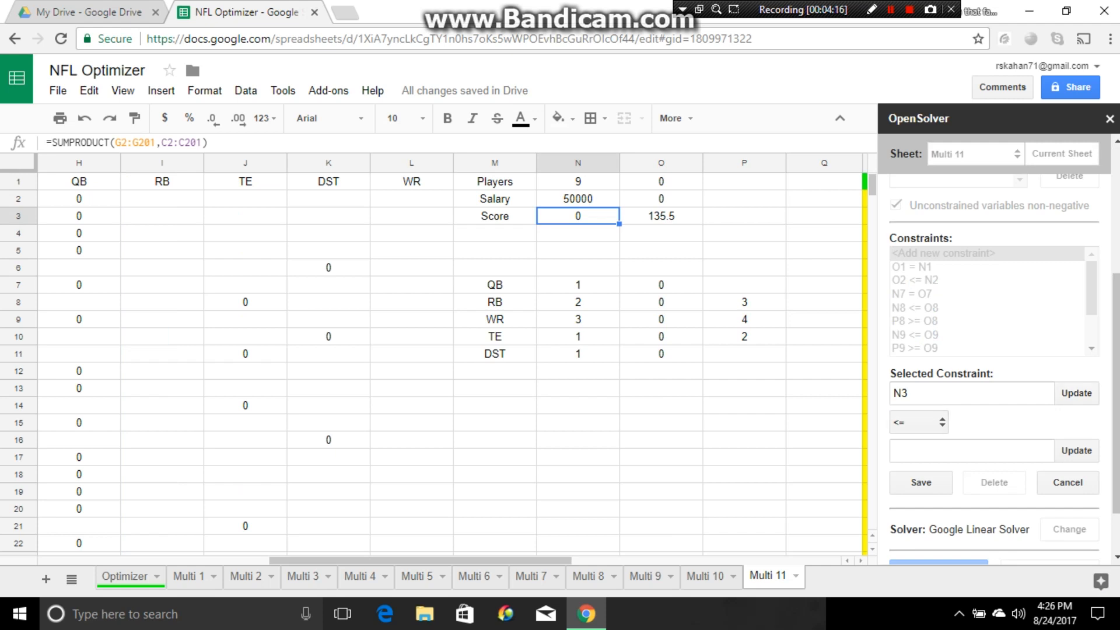
{"action": "left_click", "coordinate": [661, 216]}
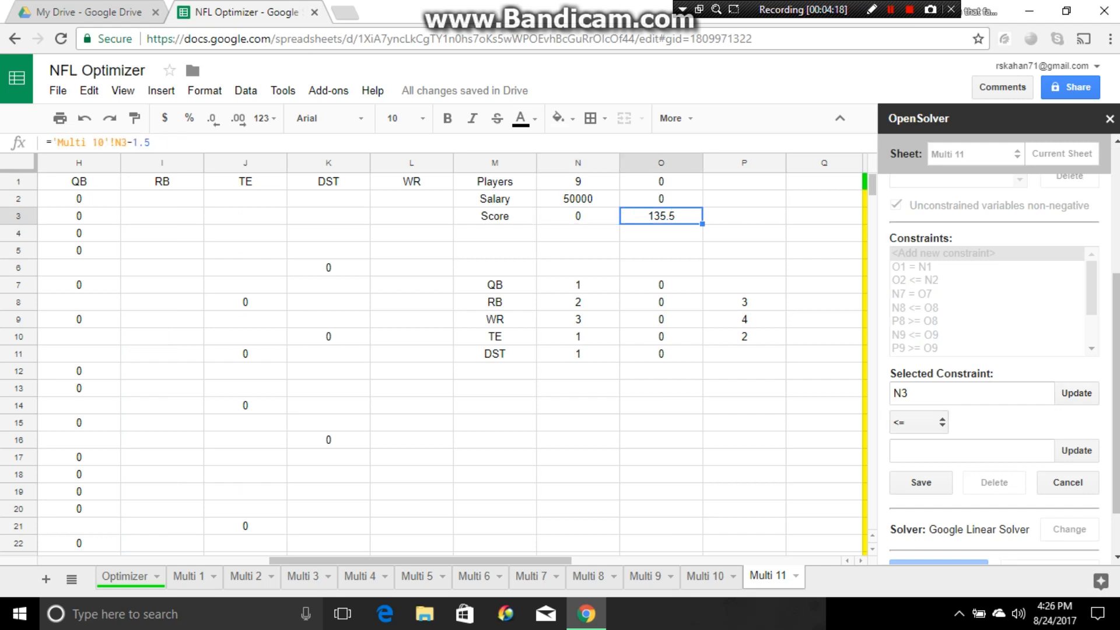
{"action": "left_click", "coordinate": [1076, 450]}
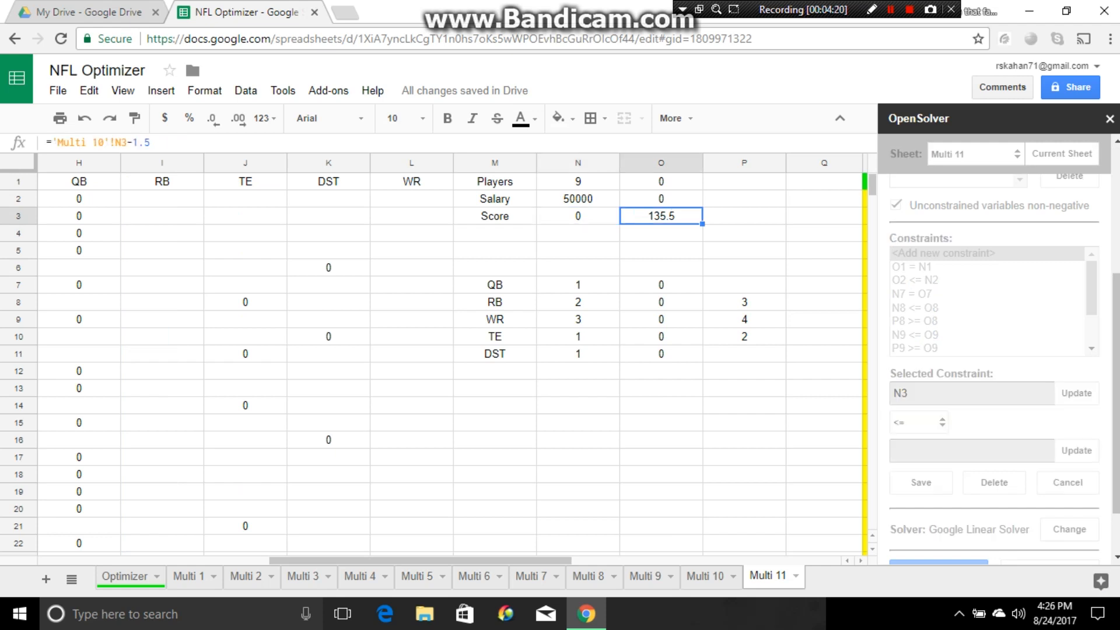
{"action": "left_click", "coordinate": [921, 482]}
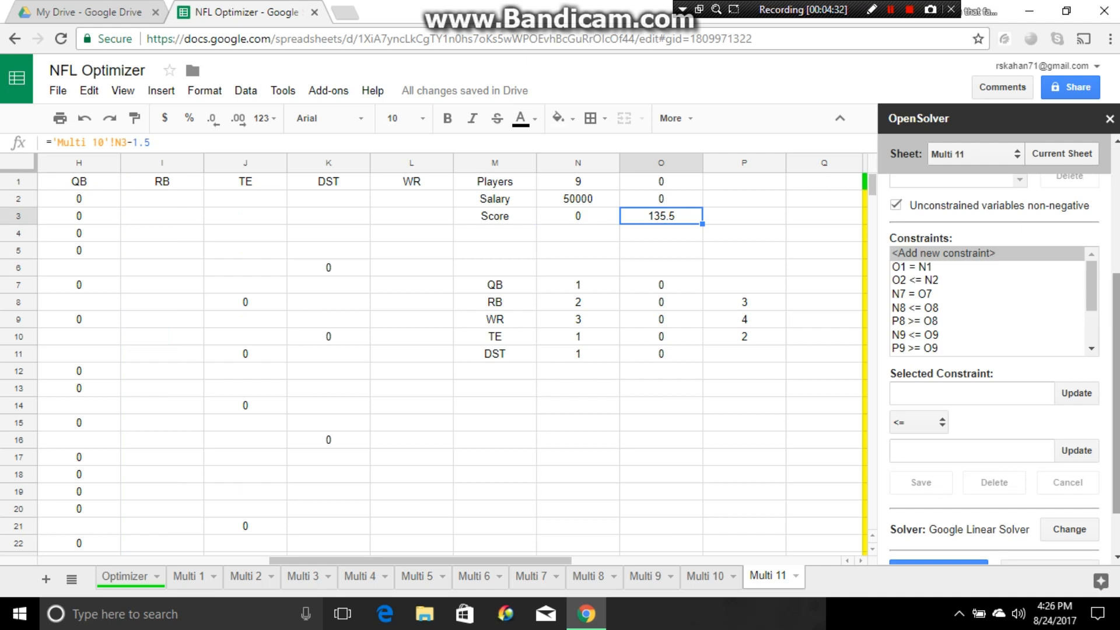
- Solve the model with the Google Linear Solver, close OpenSolver and review the players chosen for the lineup
{"action": "scroll", "coordinate": [994, 367], "scroll_direction": "down", "scroll_amount": 1}
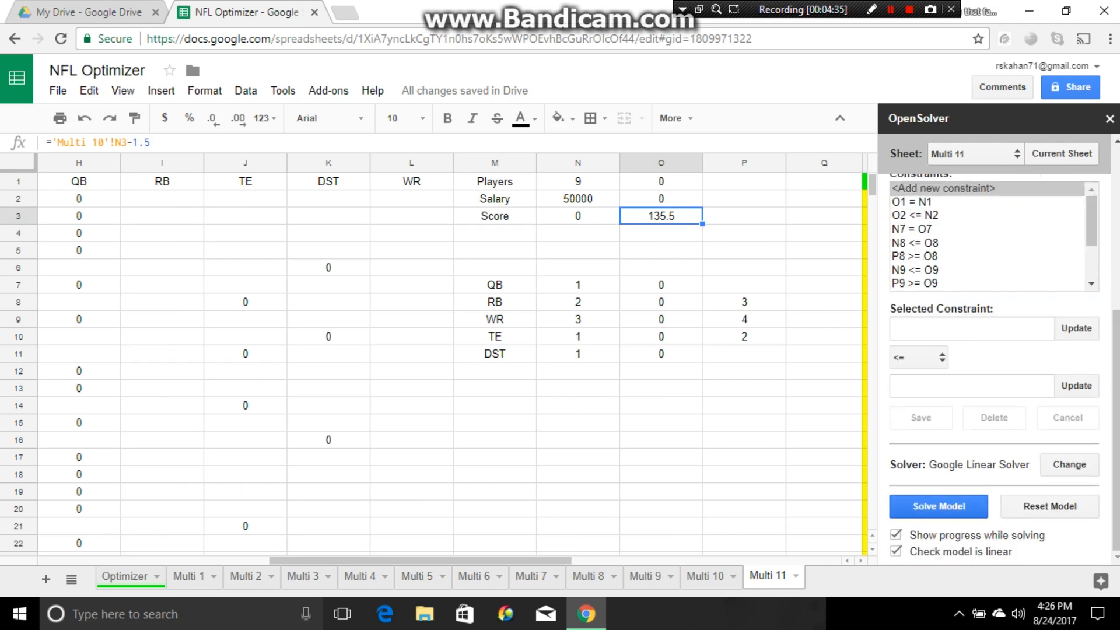
{"action": "left_click", "coordinate": [939, 507]}
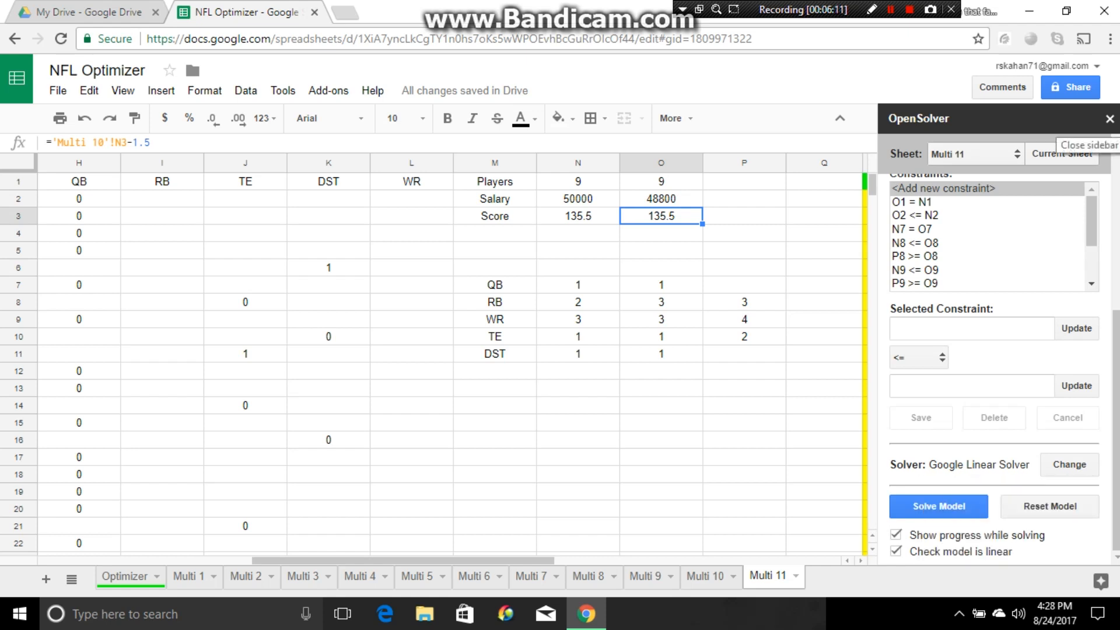
{"action": "left_click", "coordinate": [1109, 119]}
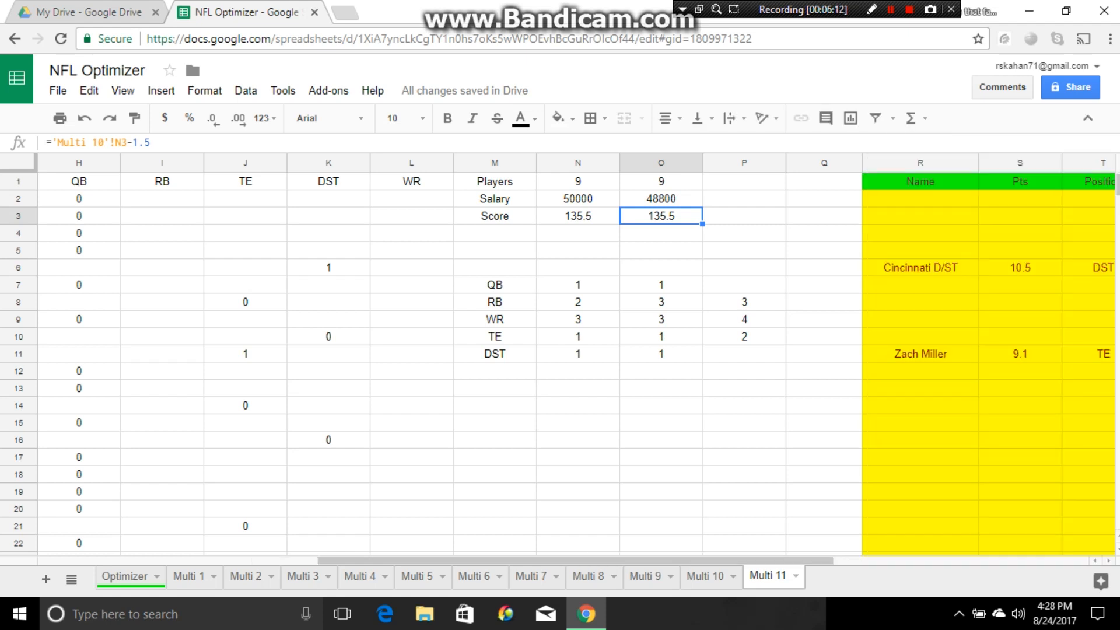
{"action": "scroll", "coordinate": [577, 361], "scroll_direction": "down", "scroll_amount": 9}
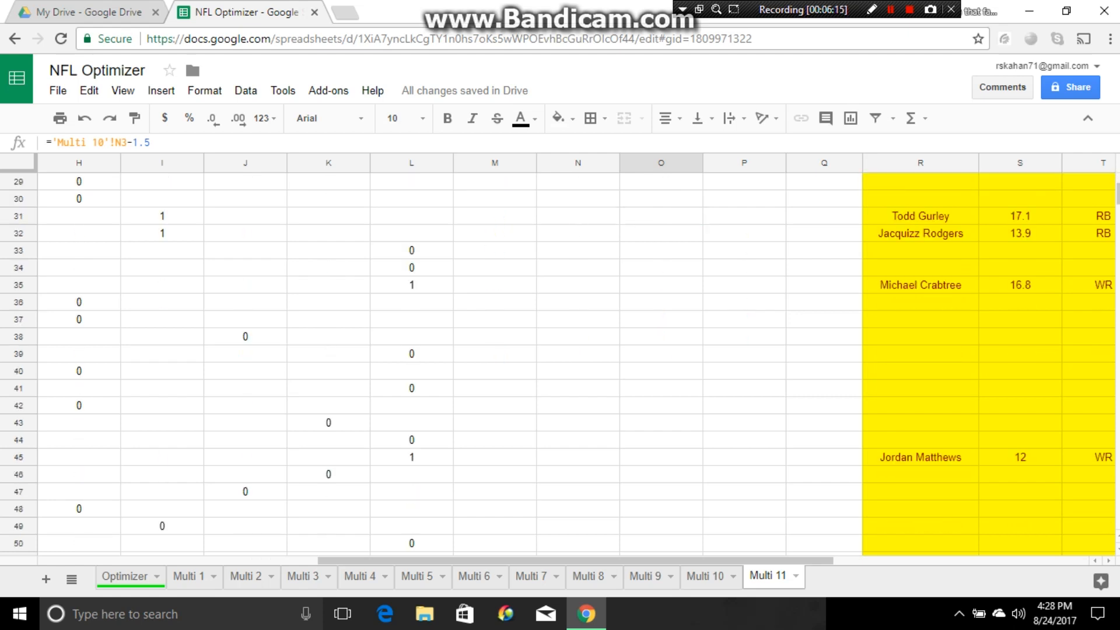
{"action": "scroll", "coordinate": [578, 362], "scroll_direction": "down", "scroll_amount": 8}
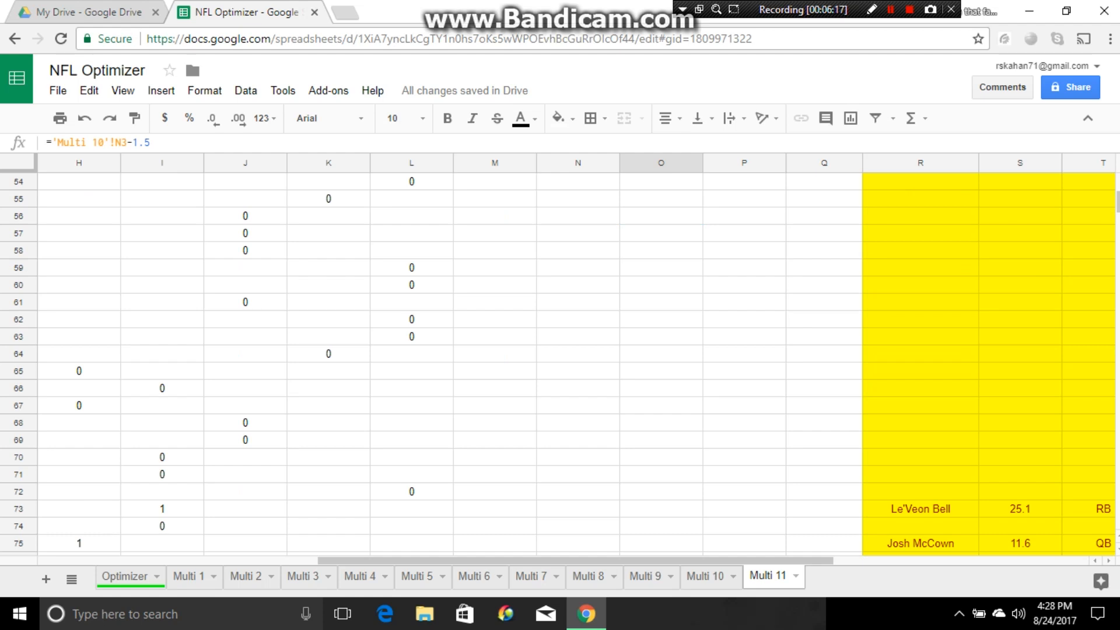
{"action": "scroll", "coordinate": [578, 362], "scroll_direction": "up", "scroll_amount": 18}
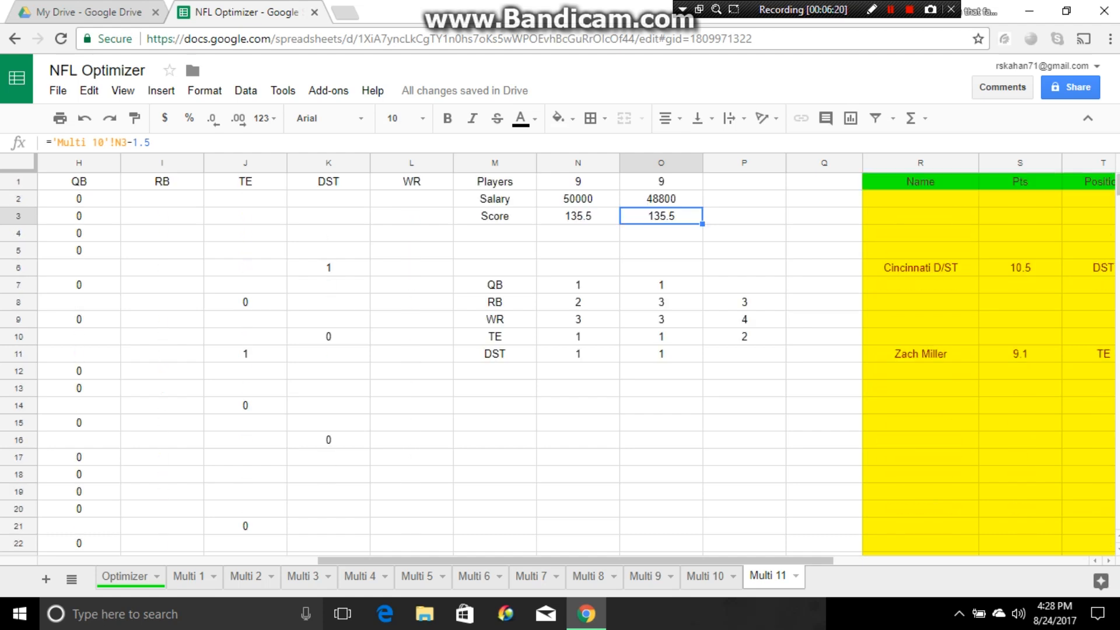
{"action": "left_click", "coordinate": [745, 440]}
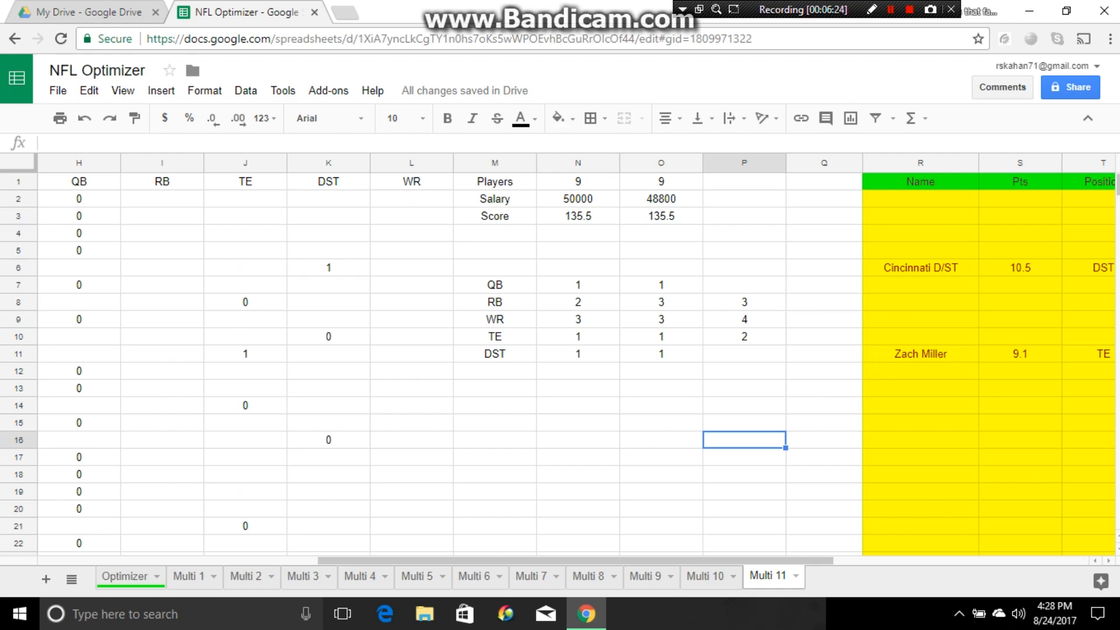
{"action": "scroll", "coordinate": [577, 362], "scroll_direction": "left", "scroll_amount": 10}
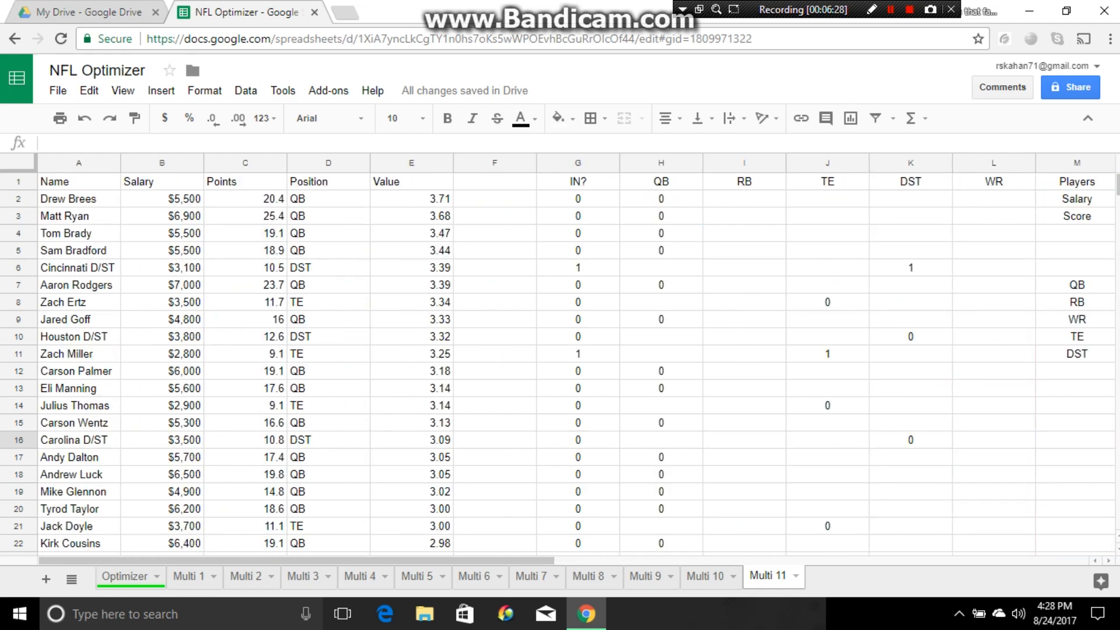
{"action": "left_click", "coordinate": [495, 233]}
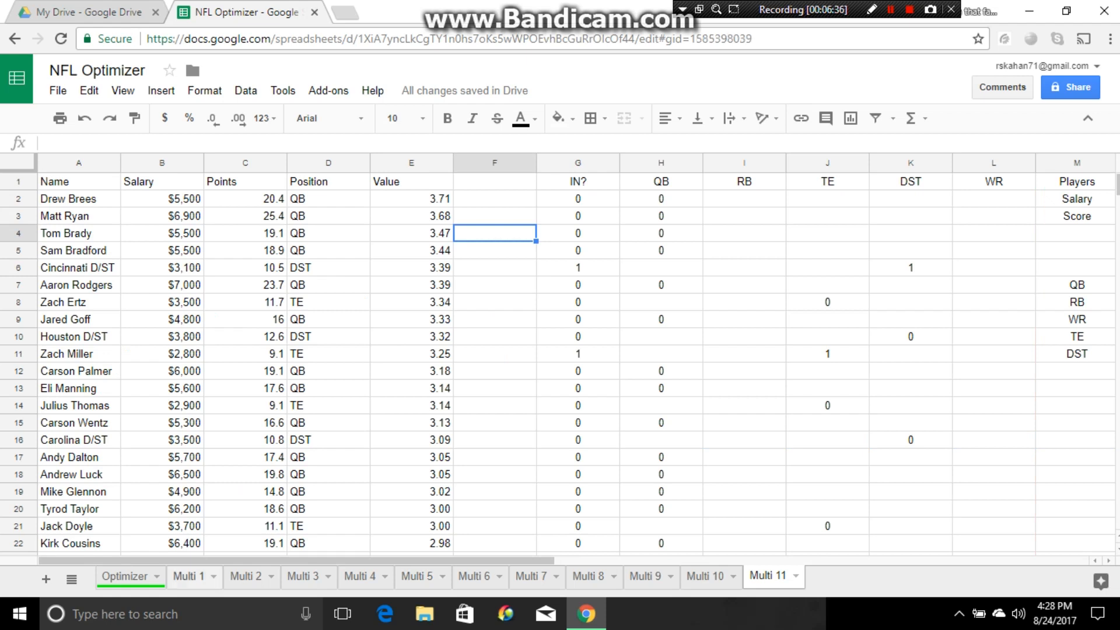
- Review the OpenSolver model stored for the Multi 1 sheet, close it and return to the lineup totals on the Multi 11 sheet
{"action": "left_click", "coordinate": [188, 576]}
{"action": "left_click", "coordinate": [329, 90]}
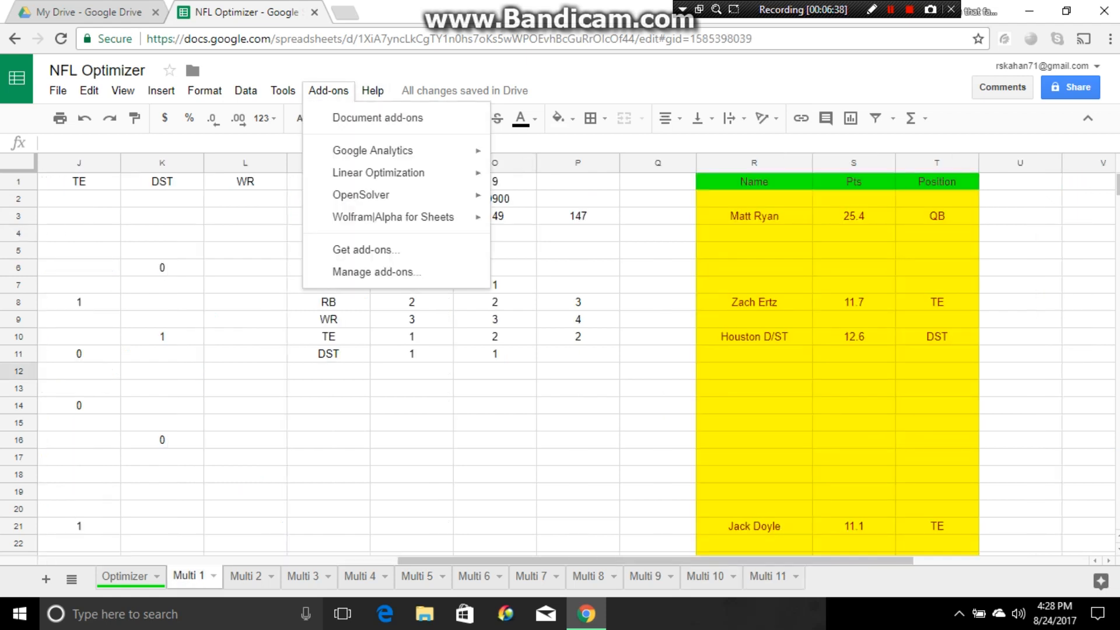
{"action": "mouse_move", "coordinate": [379, 194]}
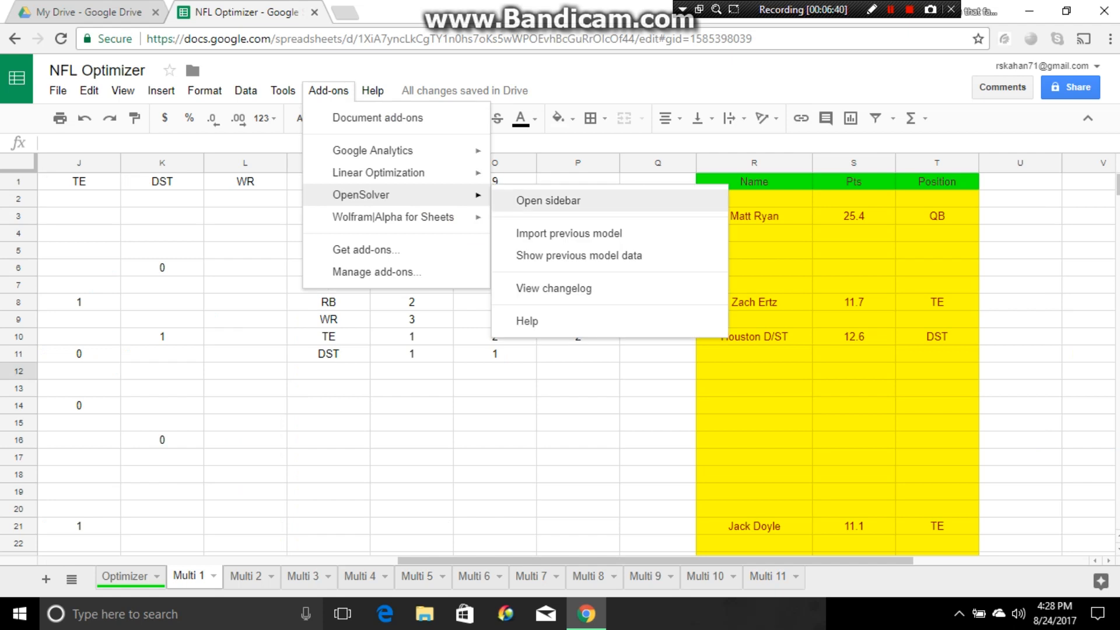
{"action": "left_click", "coordinate": [549, 200]}
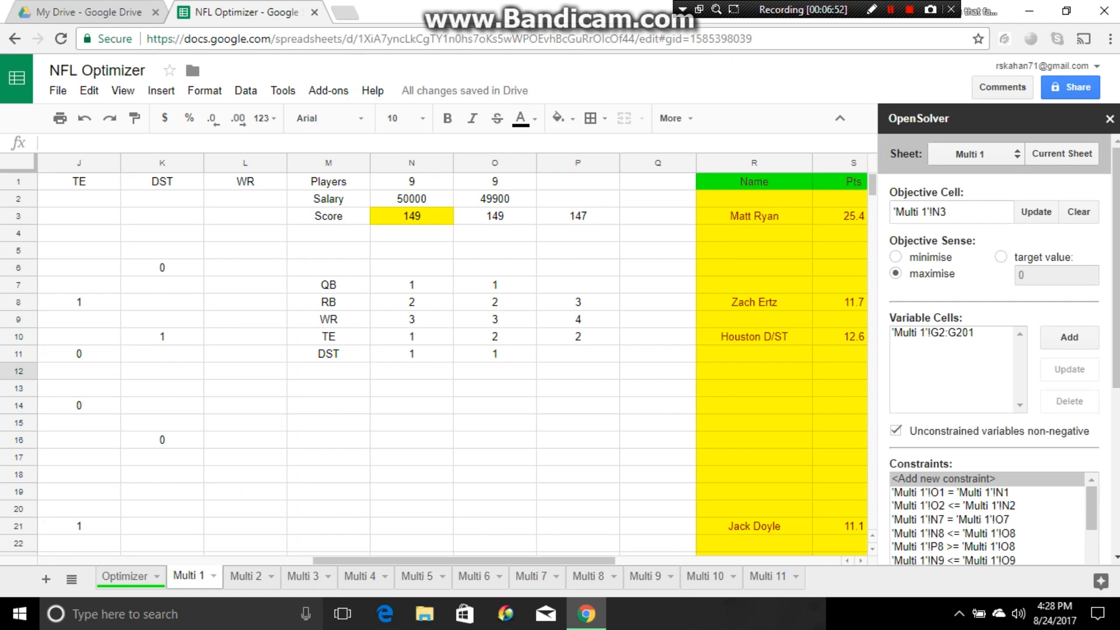
{"action": "left_click", "coordinate": [1110, 119]}
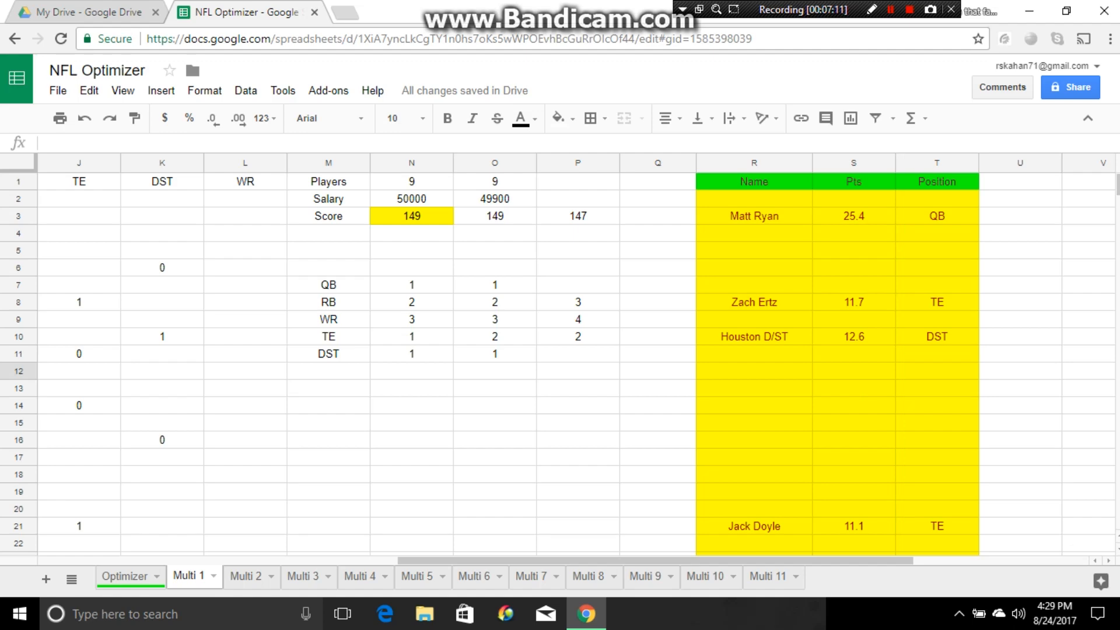
{"action": "left_click", "coordinate": [769, 576]}
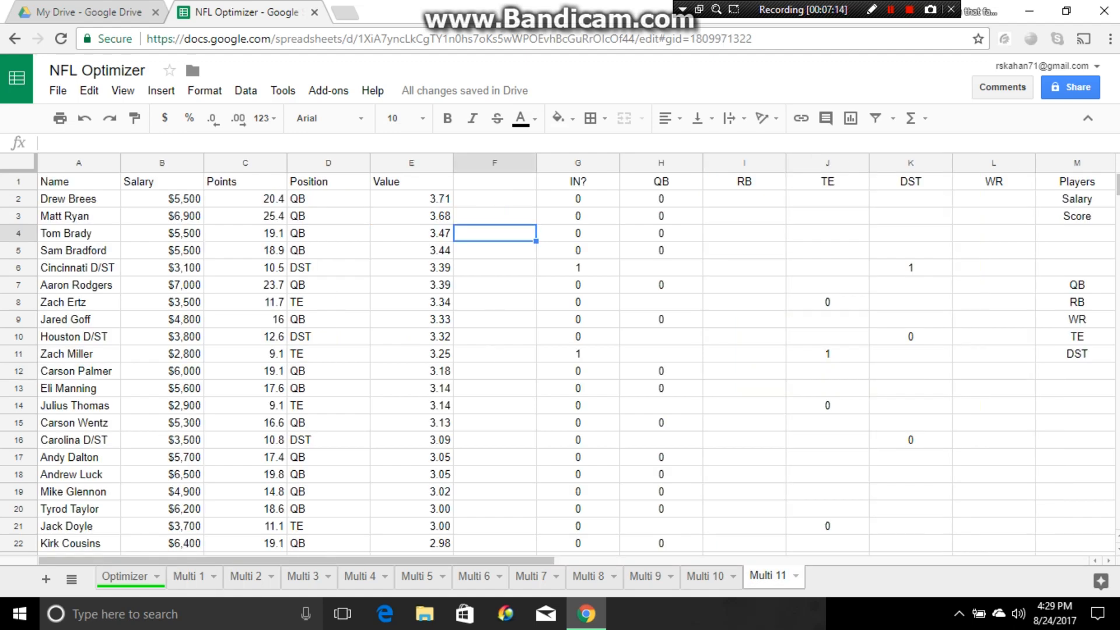
{"action": "scroll", "coordinate": [560, 361], "scroll_direction": "right", "scroll_amount": 6}
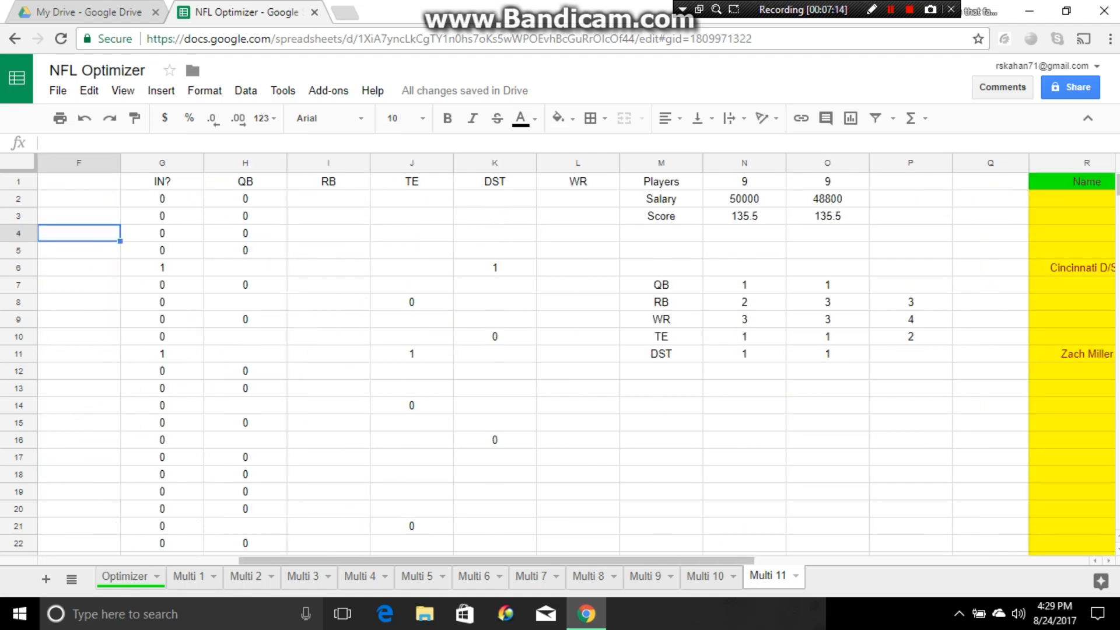